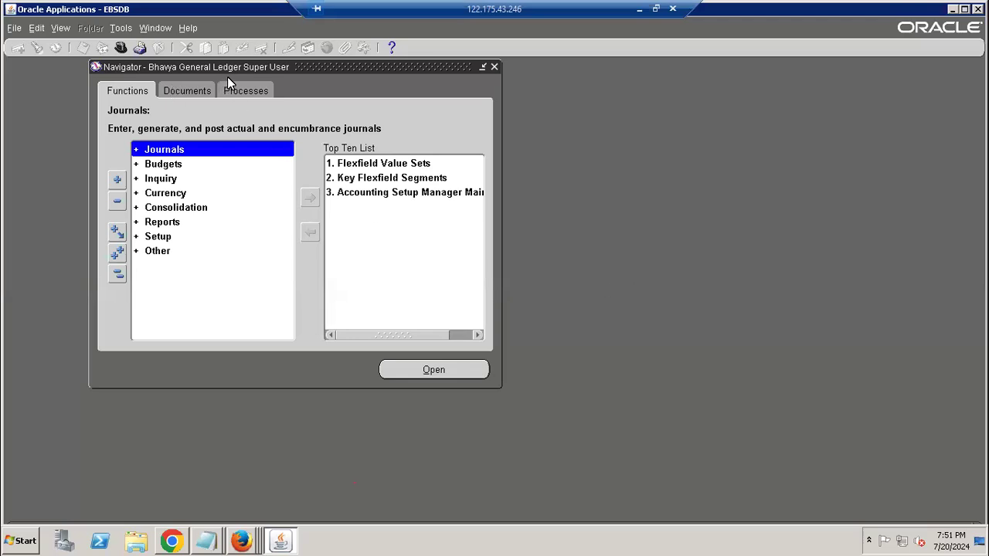
Switch to the Bhavya General Ledger Super User responsibility and launch Setup > Open/Close periods
key("ctrl+l")
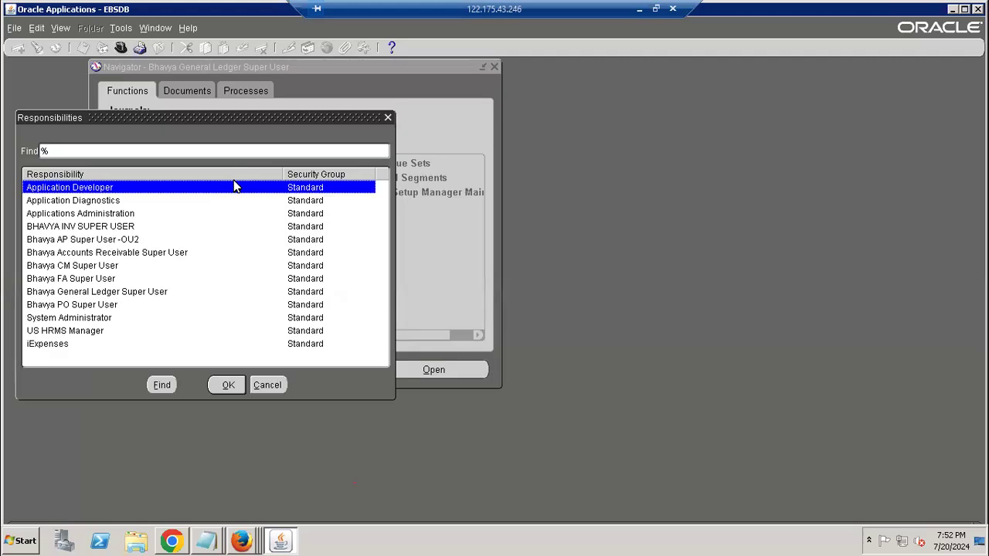
double_click(145, 293)
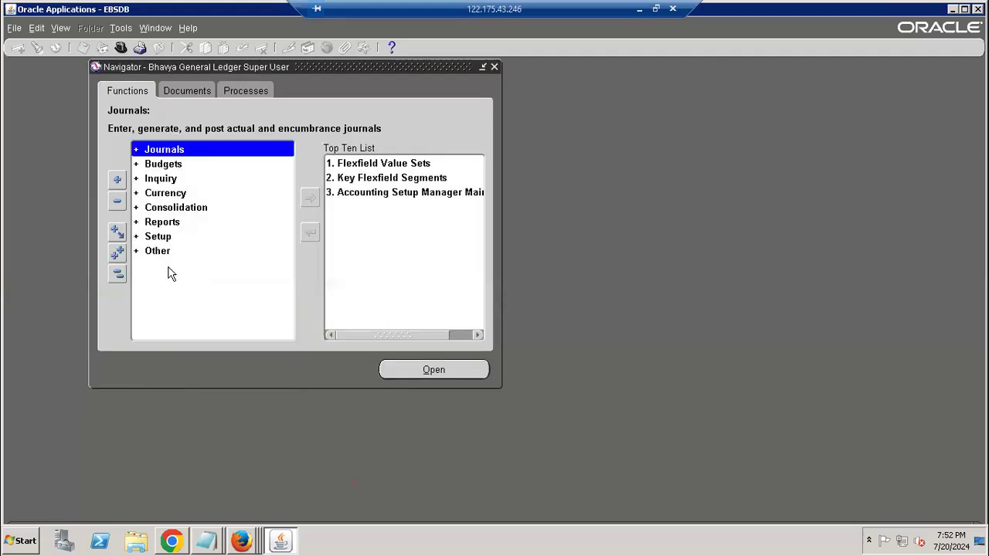
left_click(181, 236)
double_click(182, 238)
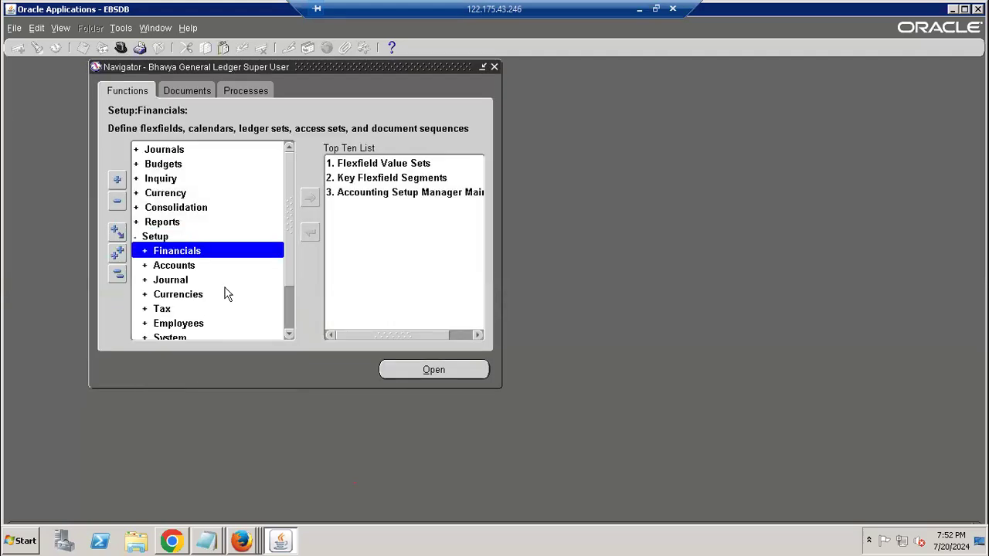
scroll(228, 293, "down", 2)
double_click(192, 309)
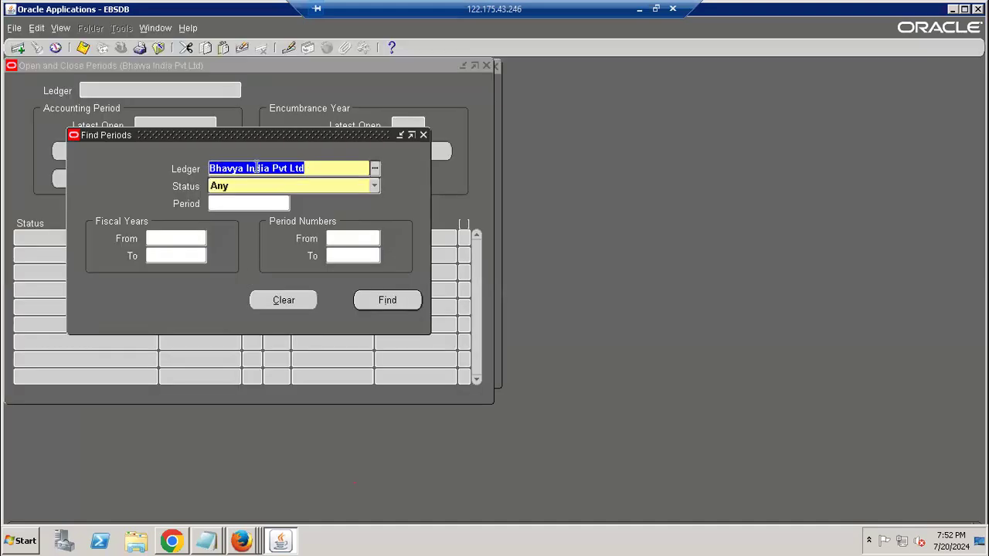
Find Bhavya India Pvt Ltd's periods and submit opening the first period Apr-24
left_click_drag(319, 168, 205, 169)
left_click(387, 302)
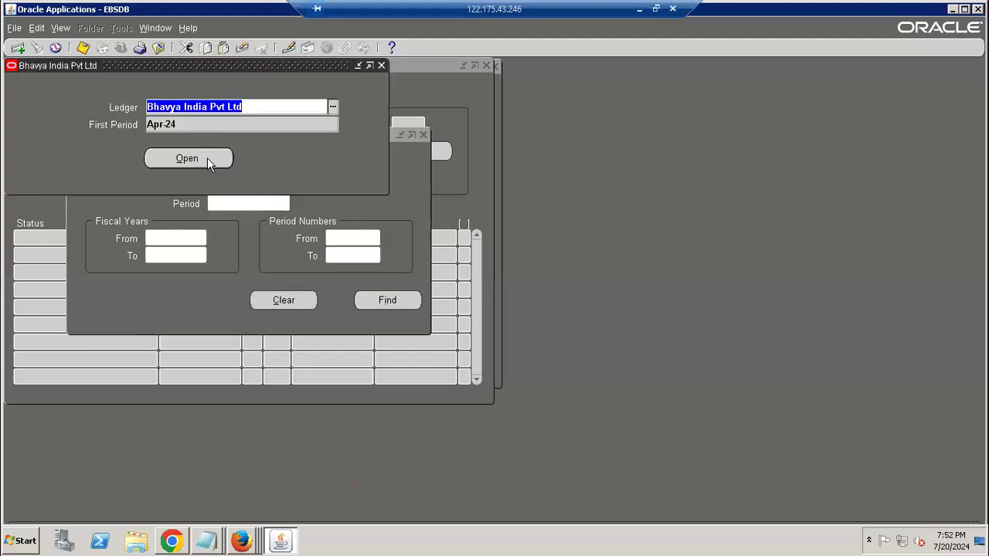
left_click(207, 157)
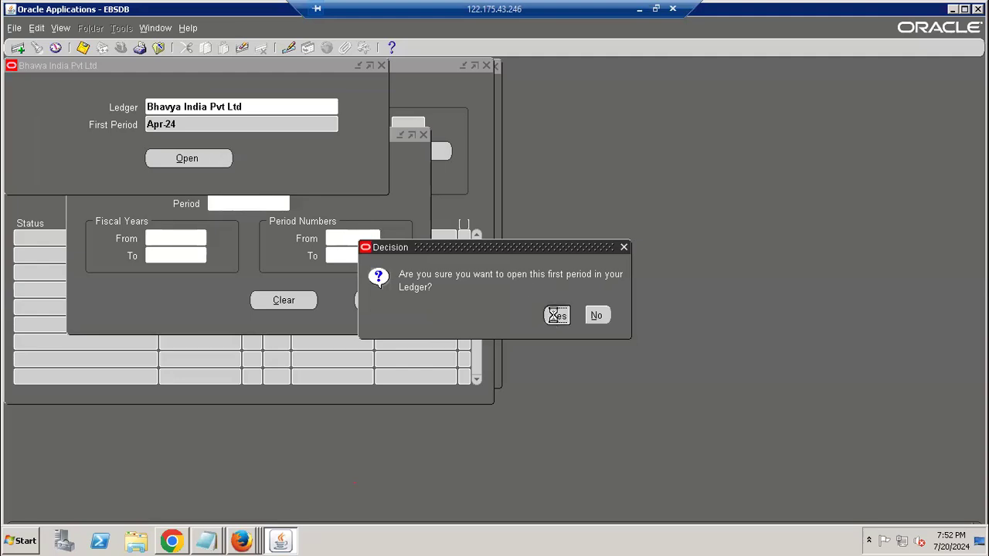
key("Return")
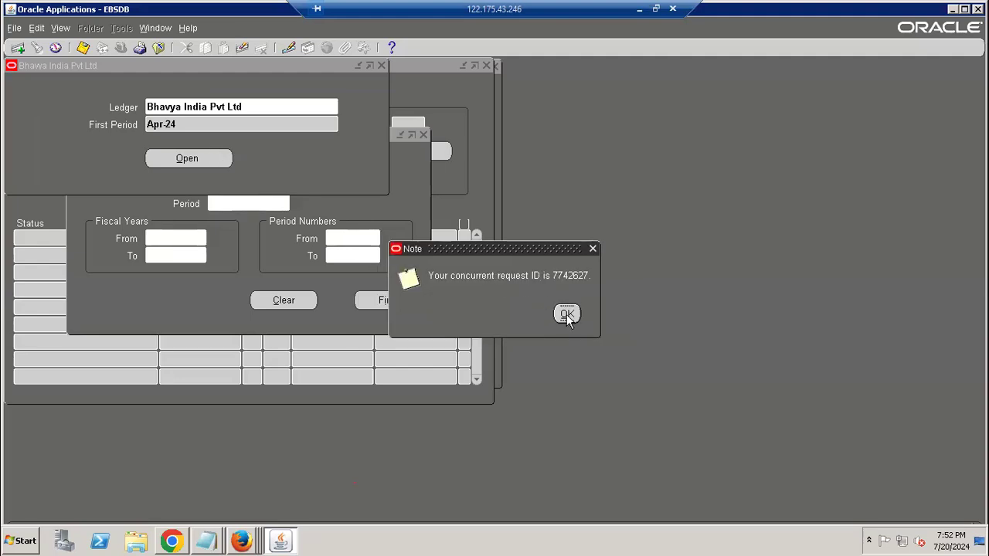
key("Return")
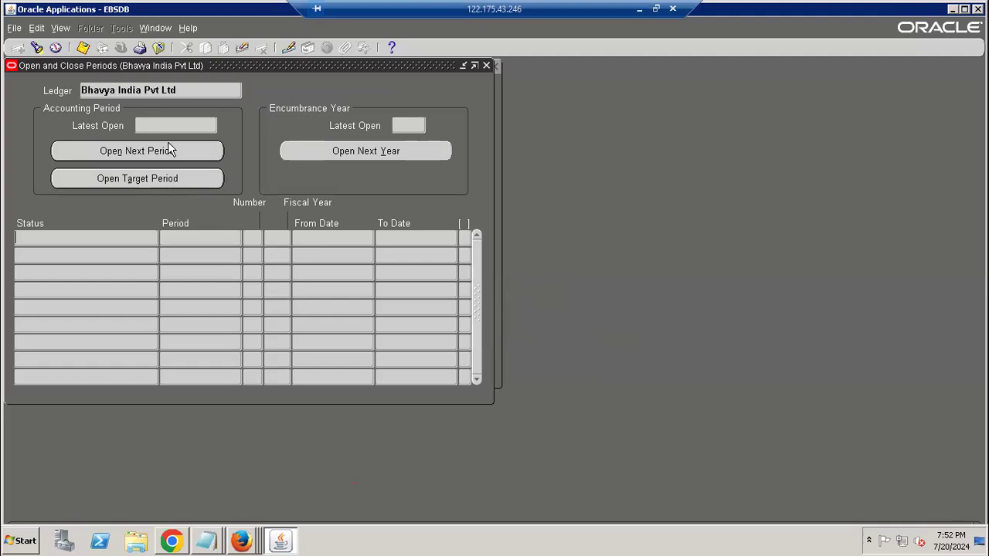
Bring up View > Requests and find all recent requests
key("alt+w")
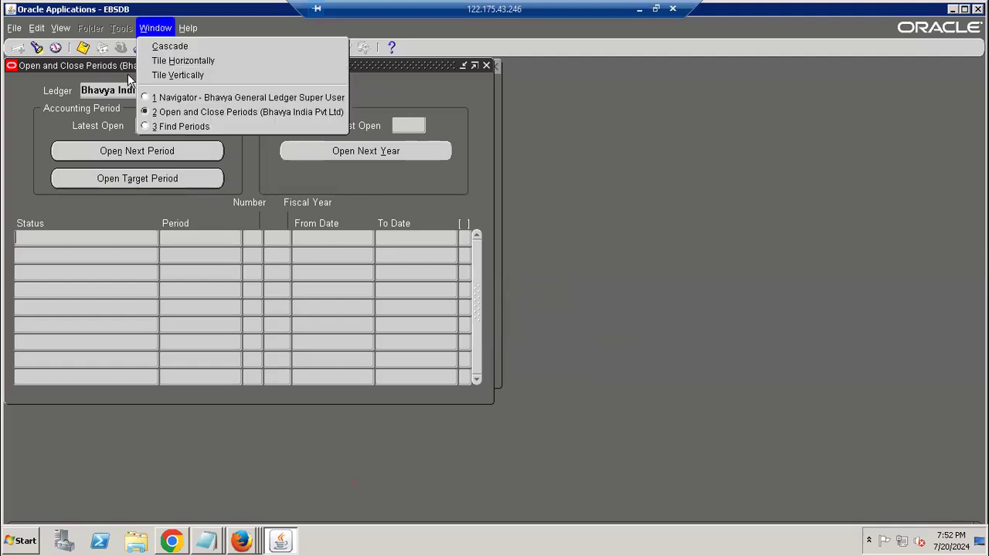
key("Right")
key("Escape")
key("Left")
key("Left")
key("Left")
key("Left")
key("Down")
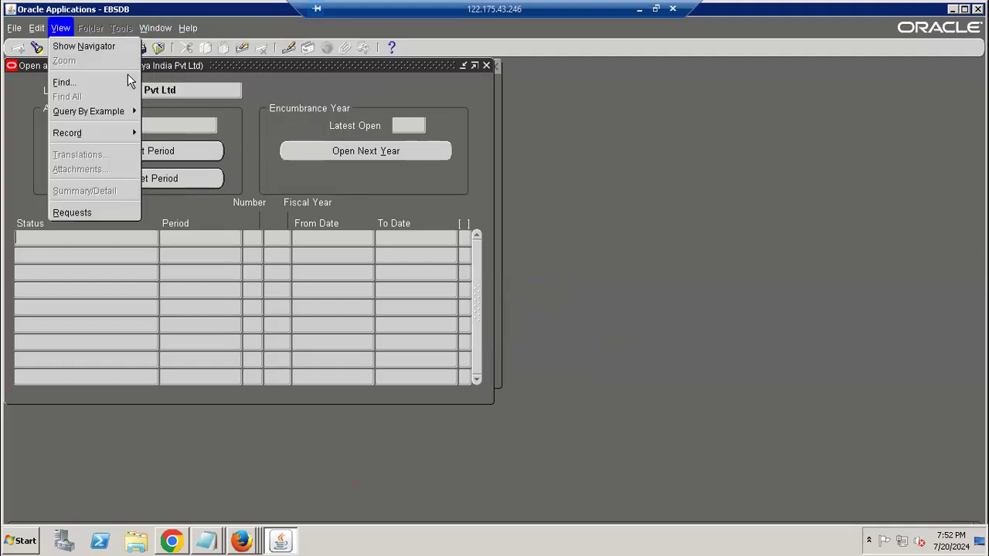
left_click(95, 210)
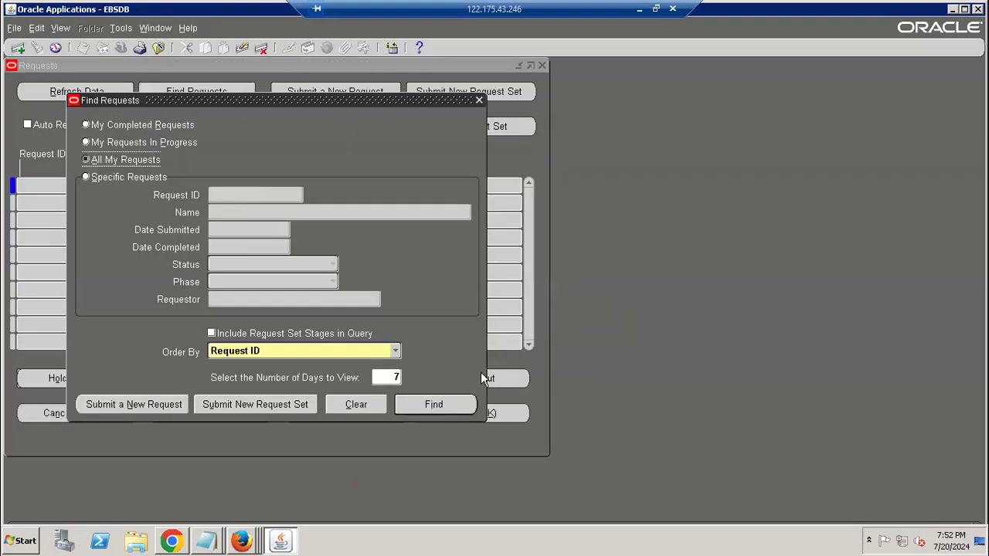
left_click(435, 405)
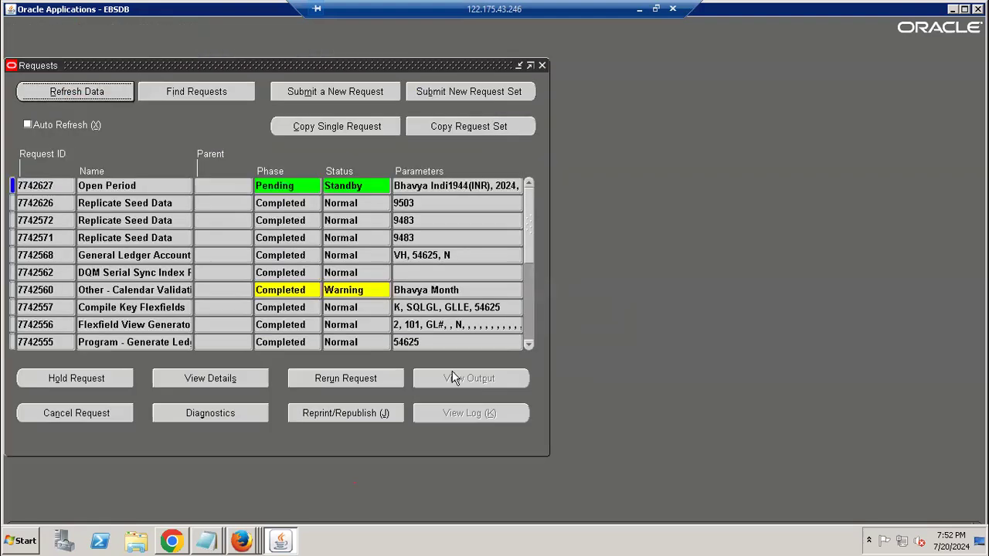
Refresh the request list repeatedly; the Open Period request stays Pending, Standby
left_click(96, 98)
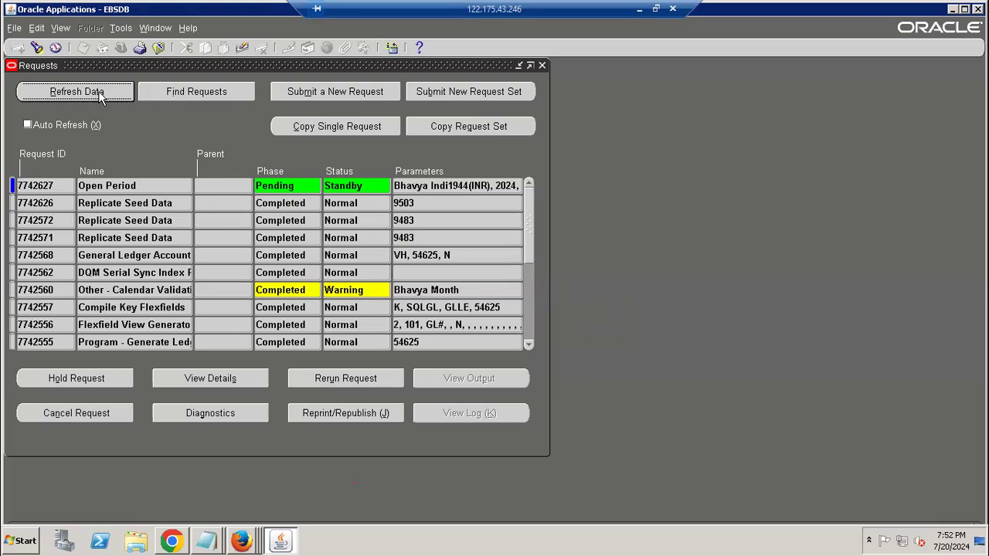
left_click(99, 96)
left_click(108, 97)
left_click(95, 91)
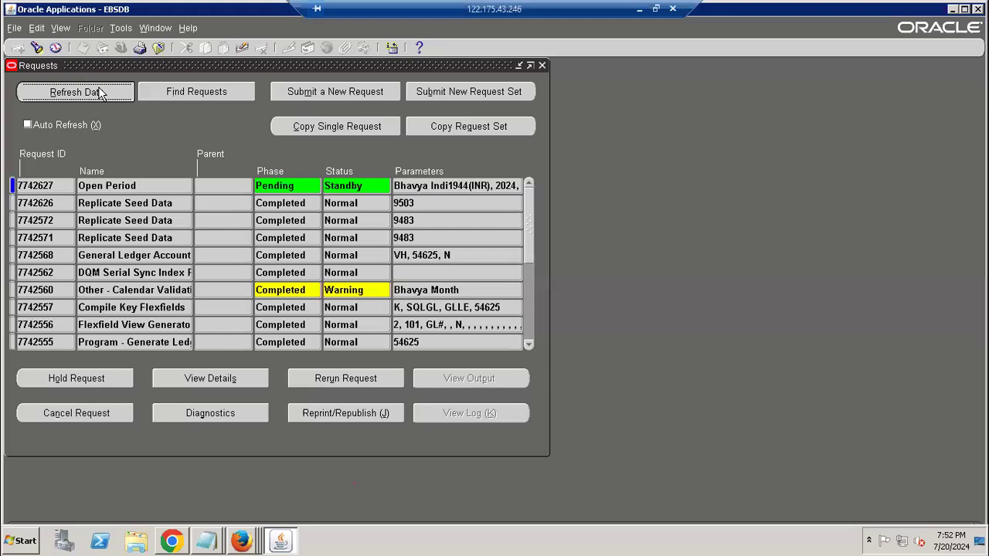
left_click(94, 92)
right_click(201, 75)
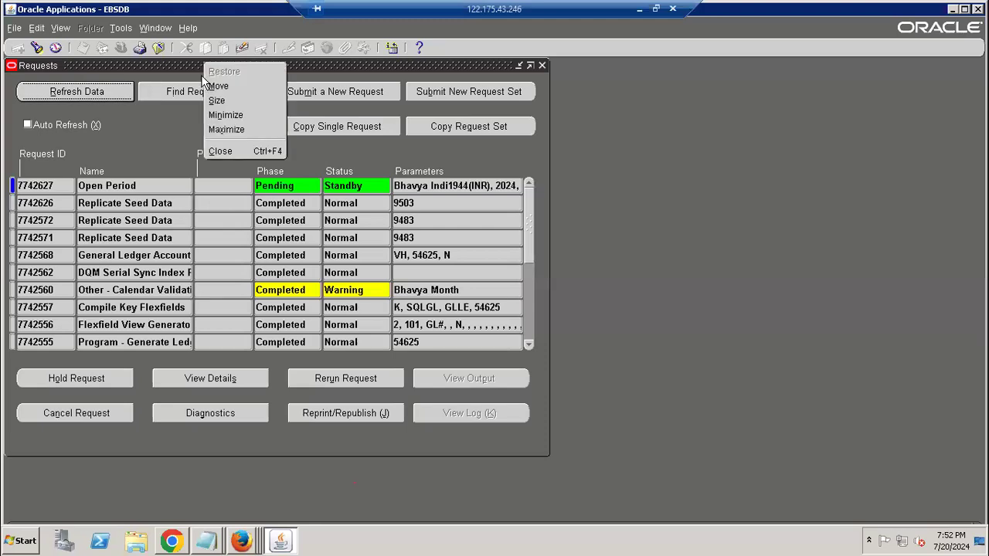
Close the Requests window and periods form, then reopen Open/Close and requery the ledger's periods
left_click(232, 151)
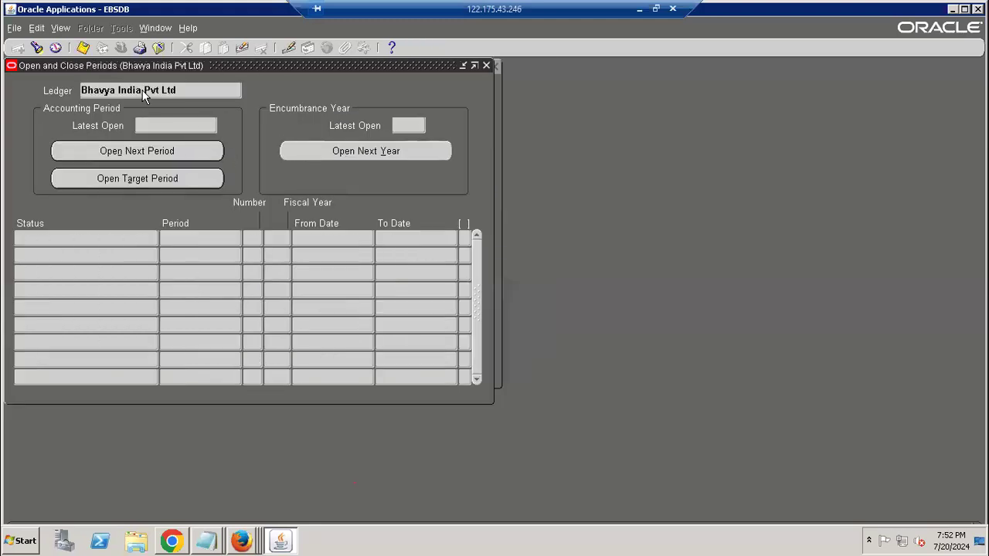
right_click(174, 65)
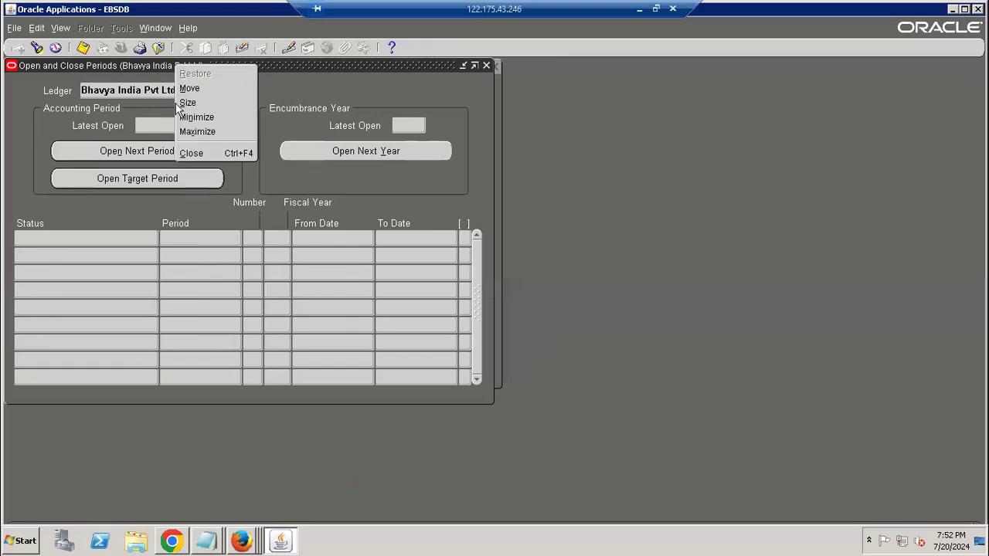
left_click(205, 152)
double_click(210, 309)
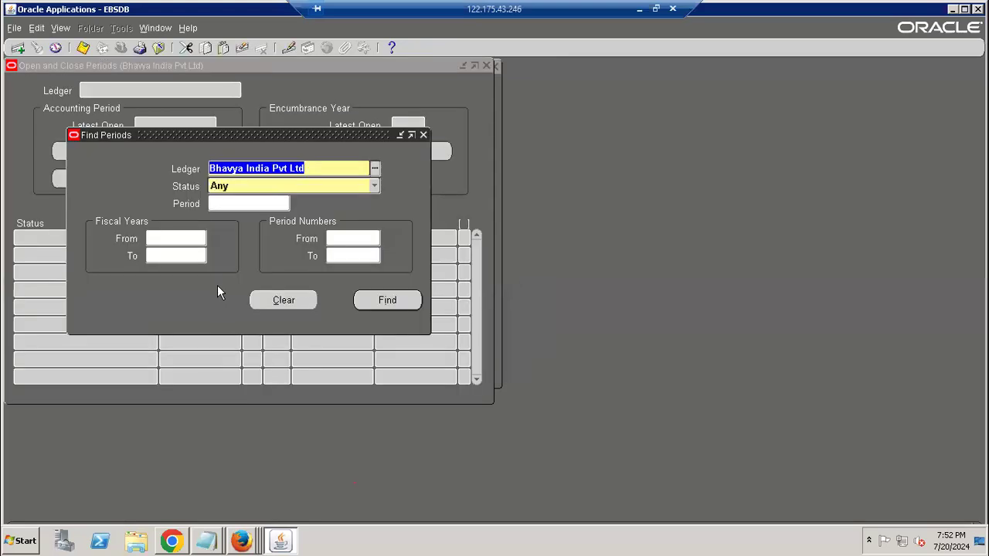
left_click(388, 299)
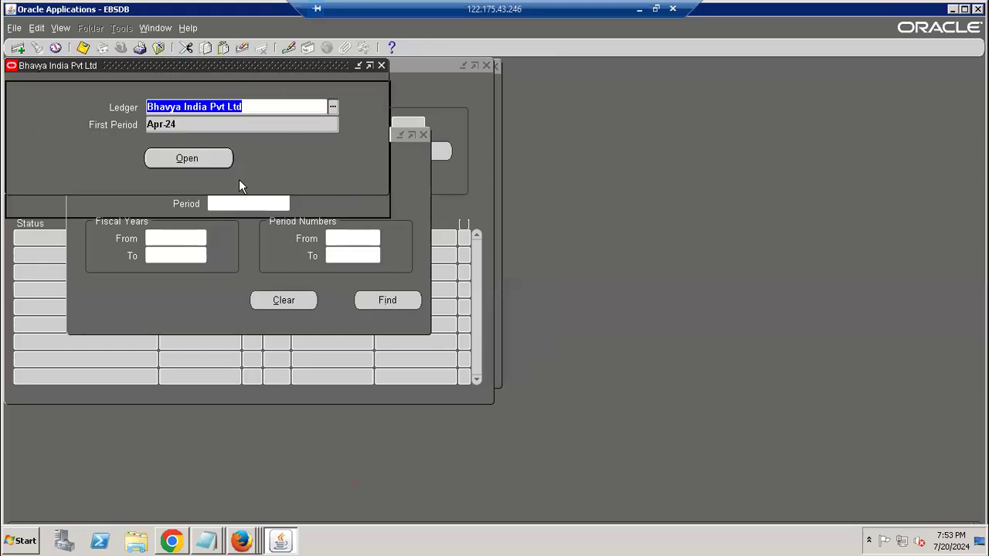
Close the period windows again, returning to the Navigator, and move through the menus toward View
left_click(397, 182)
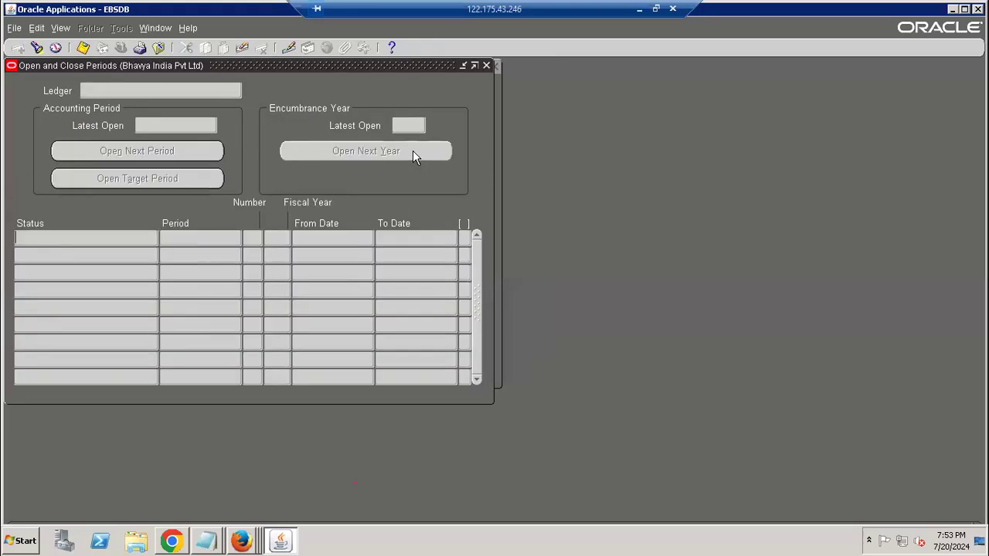
right_click(192, 66)
left_click(199, 153)
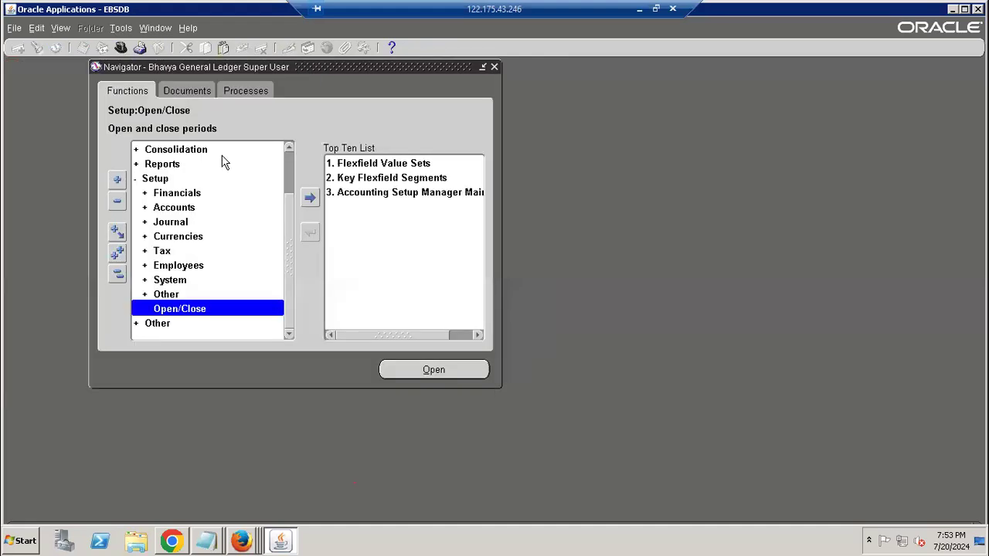
key("alt+t")
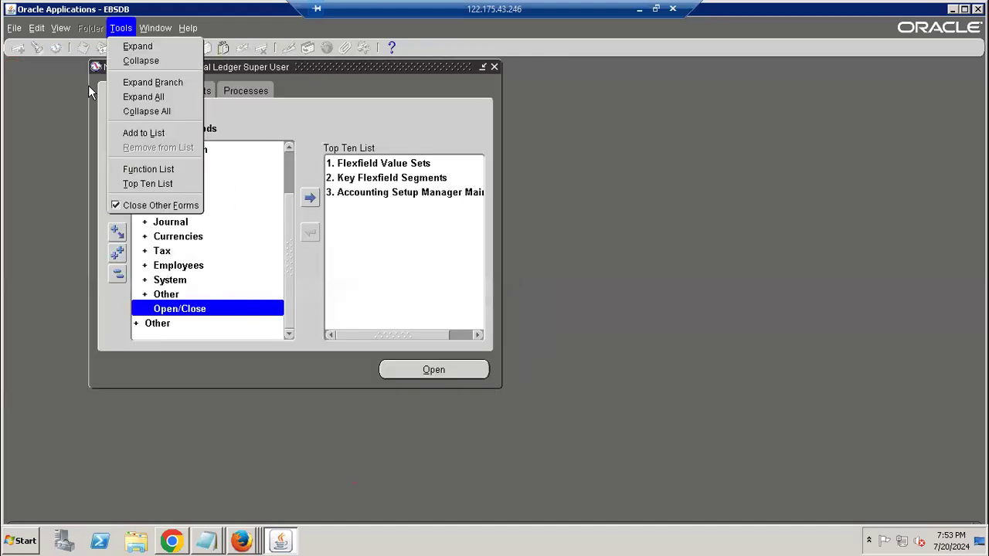
key("Right")
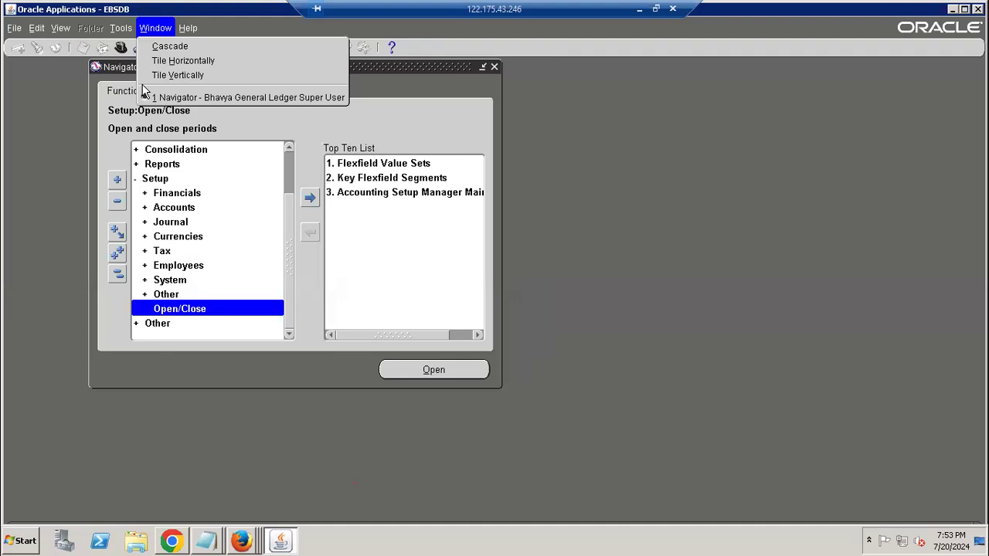
key("Left")
key("Left")
key("Left")
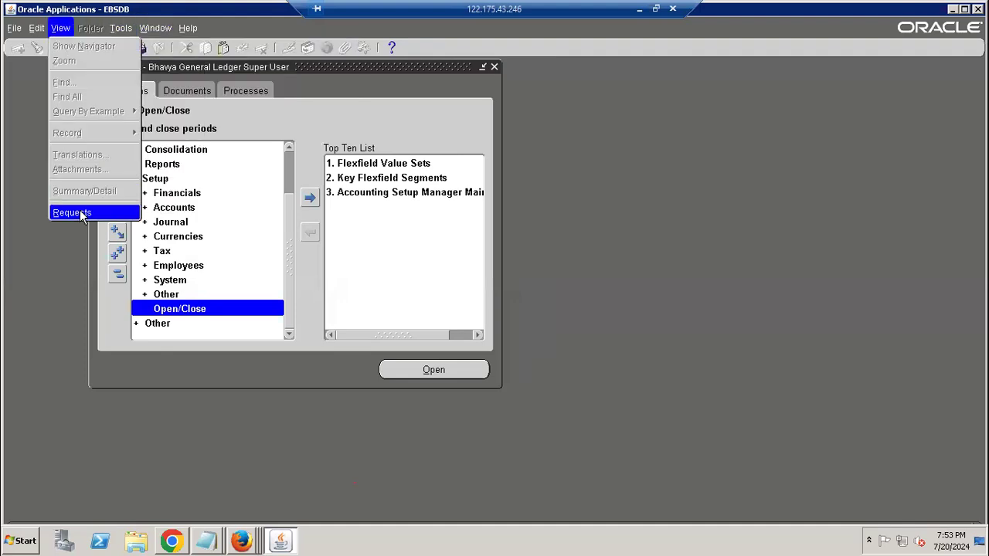
Refresh the request list until the Apr-24 Open Period request completes, then close it
left_click(80, 212)
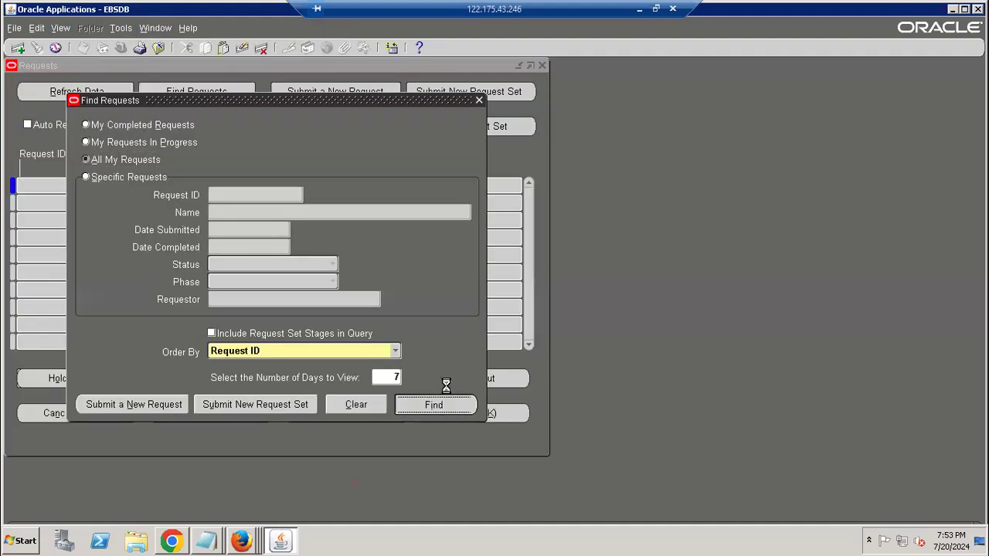
left_click(97, 92)
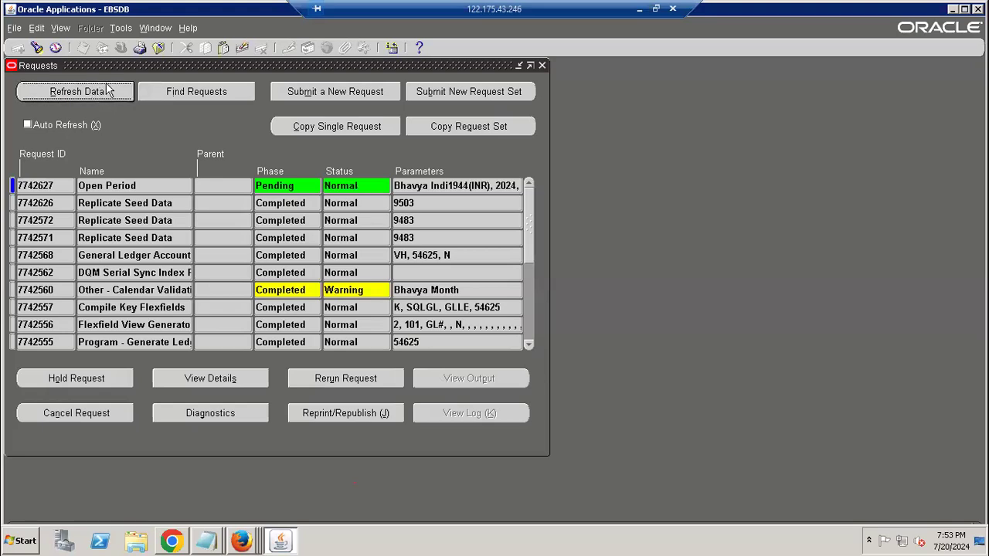
left_click(99, 93)
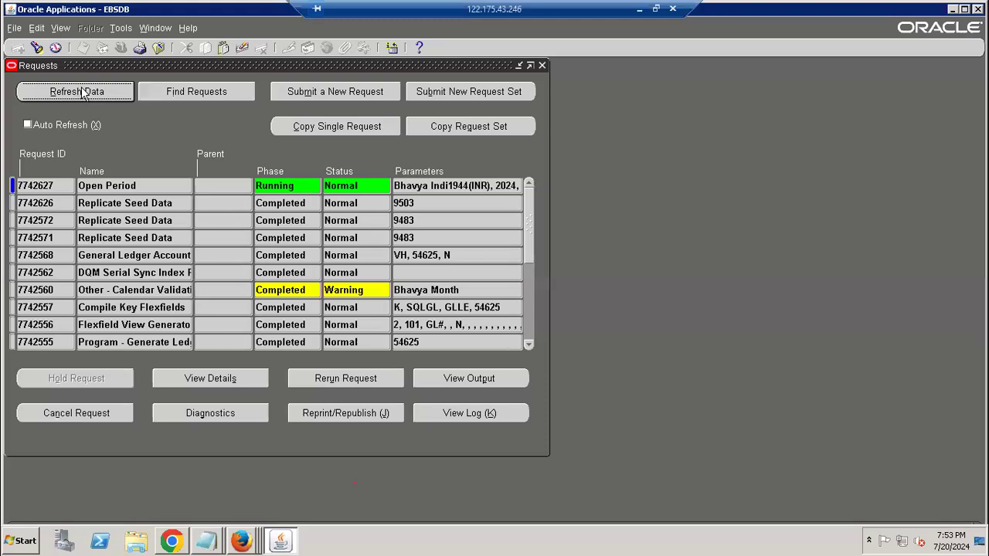
left_click(82, 91)
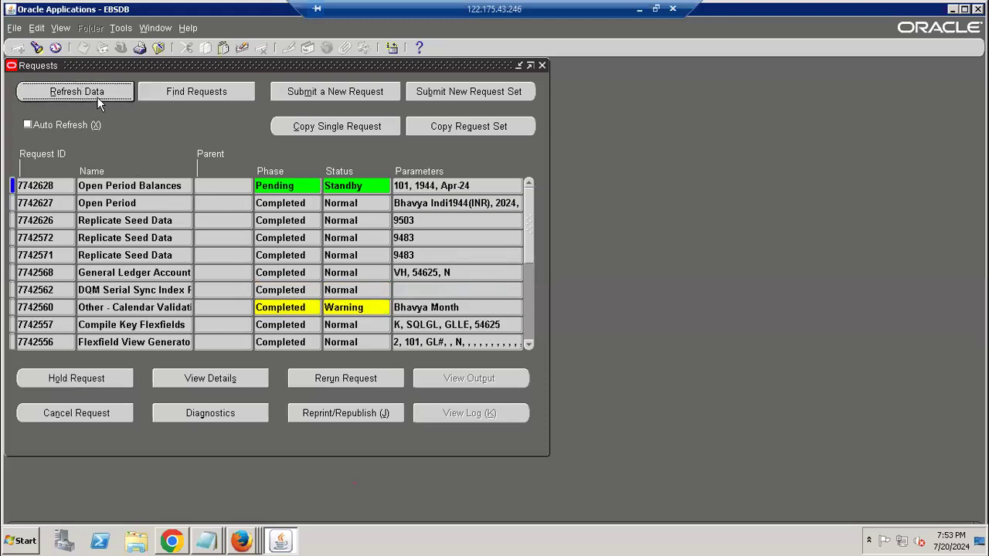
right_click(226, 67)
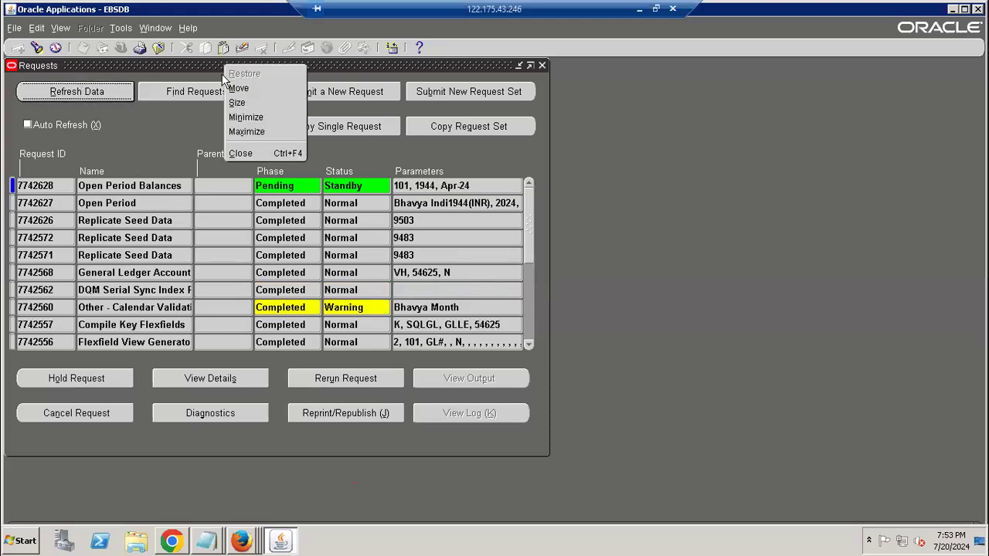
left_click(253, 155)
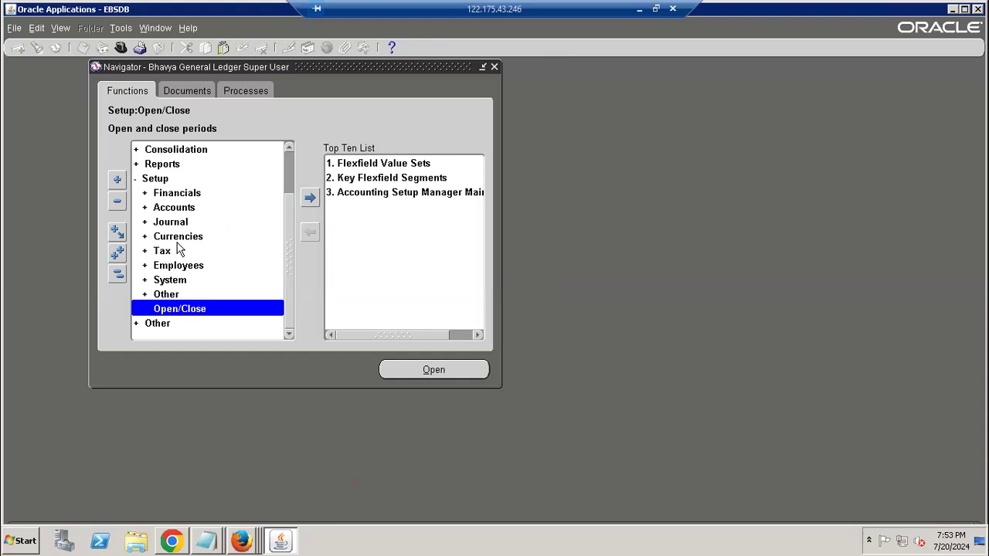
Reopen the periods form and submit opening periods through target period Jul-24
double_click(186, 309)
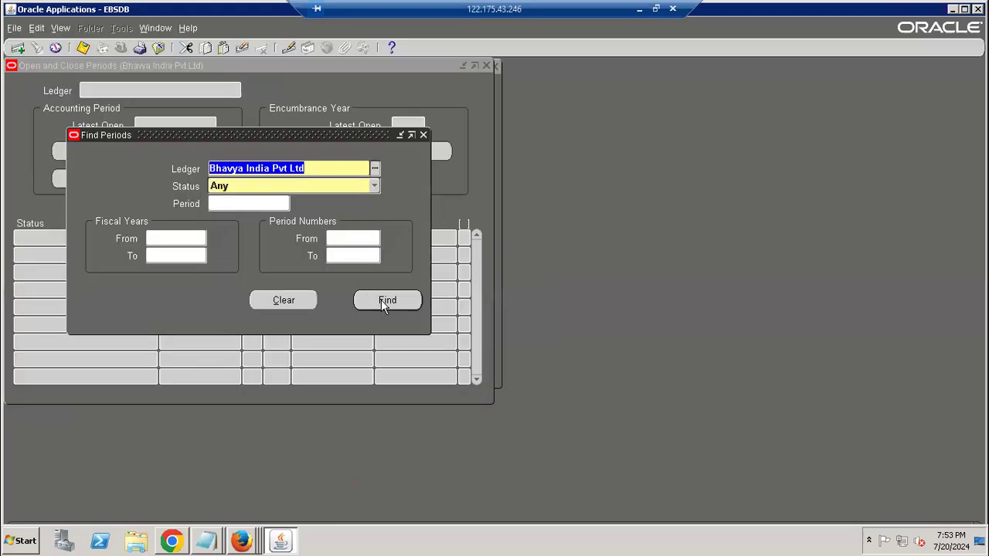
left_click(384, 300)
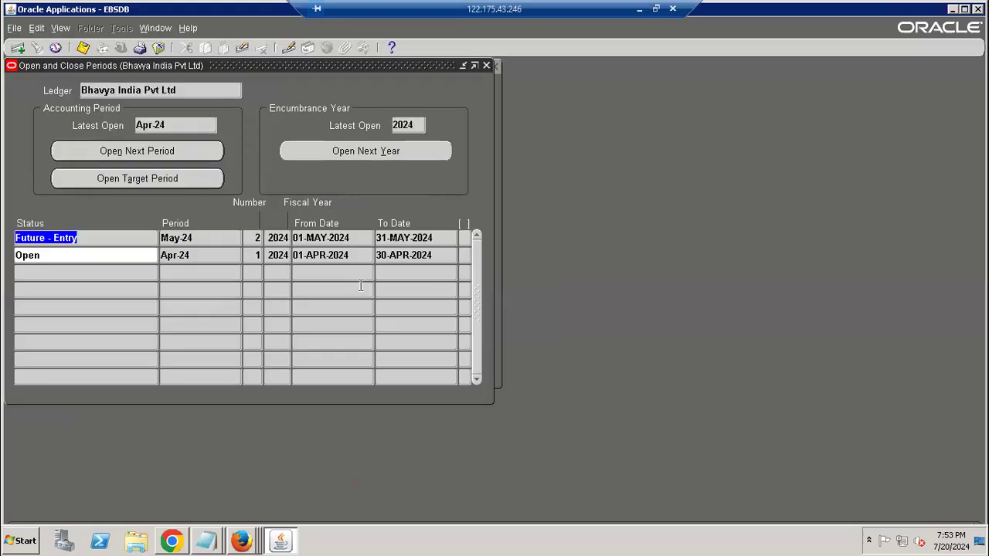
left_click(185, 238)
left_click(151, 182)
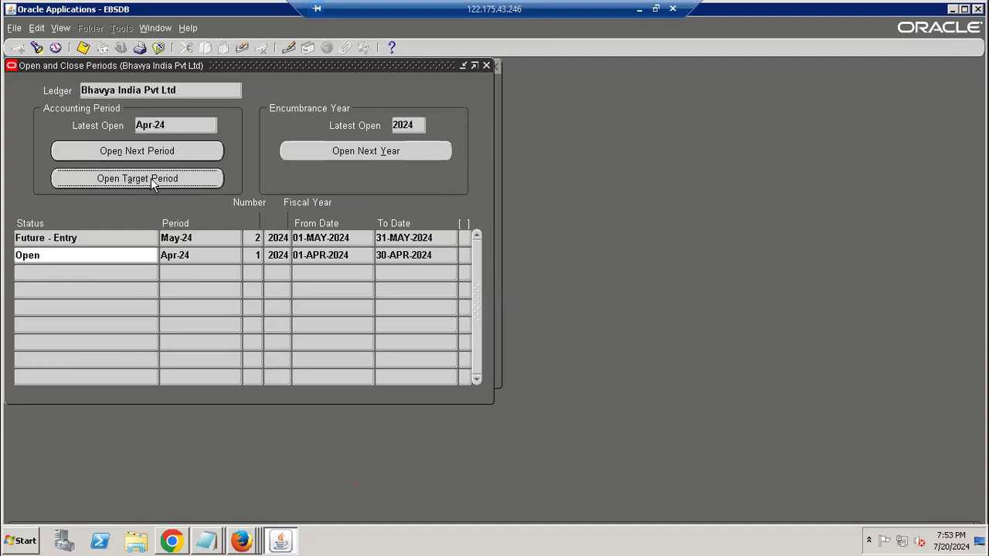
left_click(333, 126)
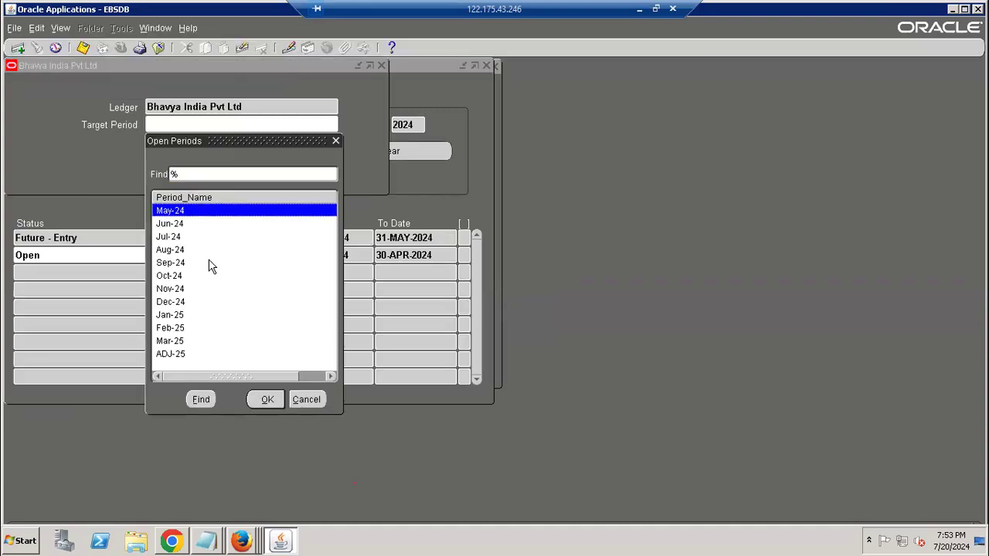
left_click(178, 238)
double_click(178, 238)
left_click(190, 159)
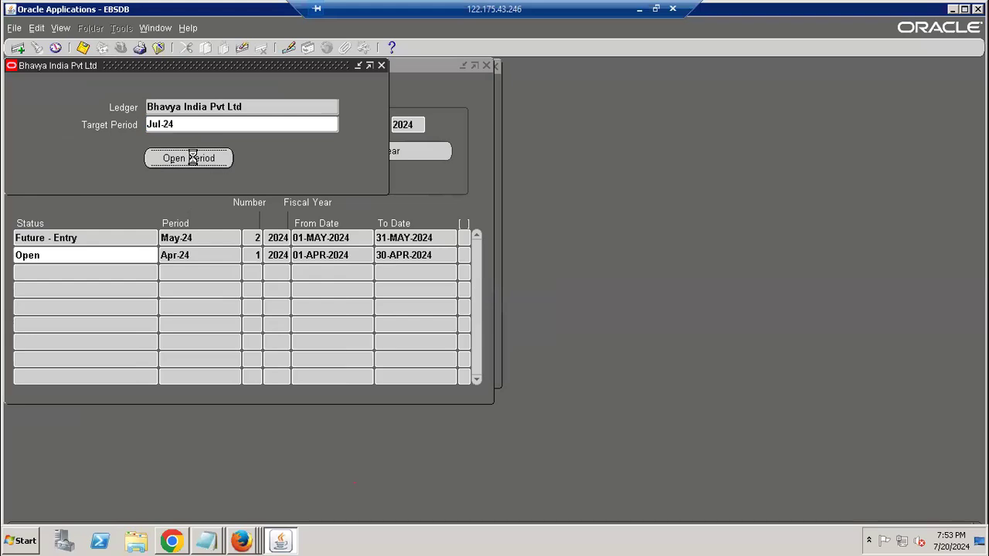
left_click(546, 316)
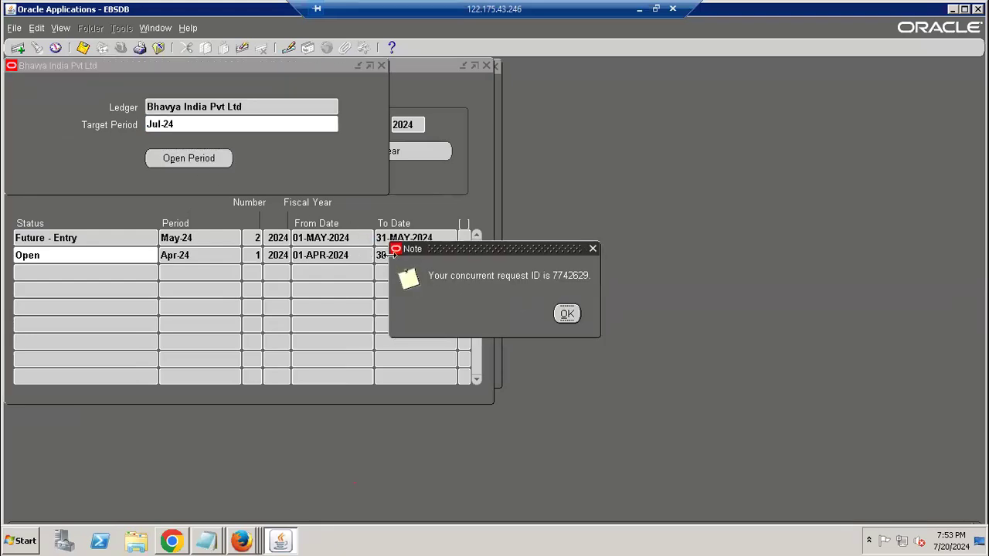
left_click(563, 312)
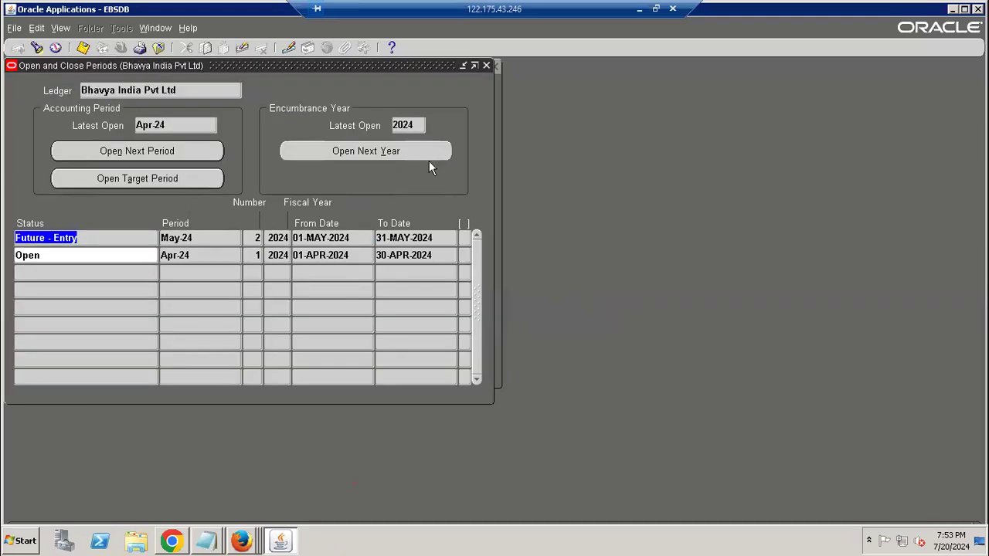
Move through the menus toward the View > Requests entry
key("alt+v")
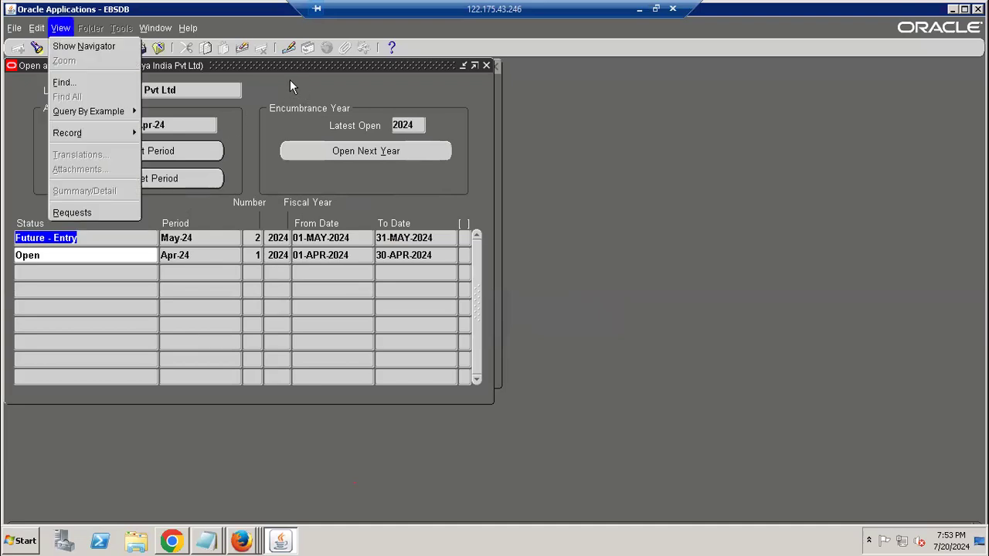
key("Left")
key("Up")
key("Up")
key("Down")
key("Down")
key("Right")
Refresh requests until the Jul-24 Open Period request completes with its balances request queued, then close
key("Up")
key("Escape")
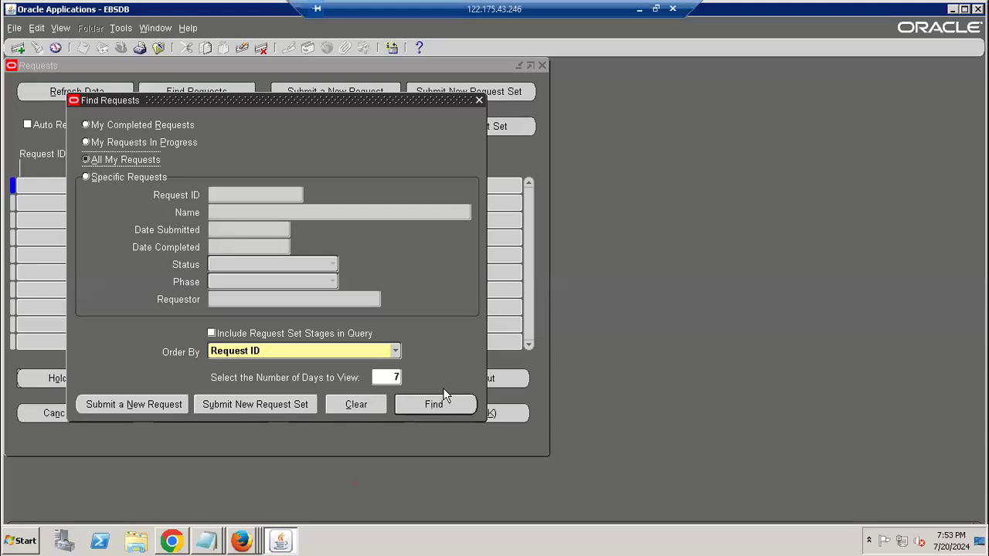
left_click(436, 400)
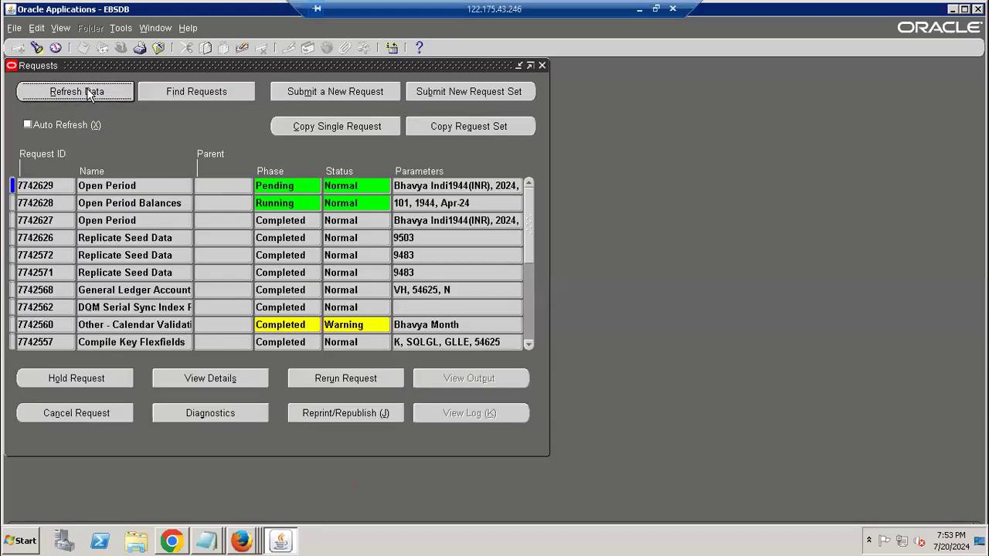
left_click(91, 93)
left_click(90, 93)
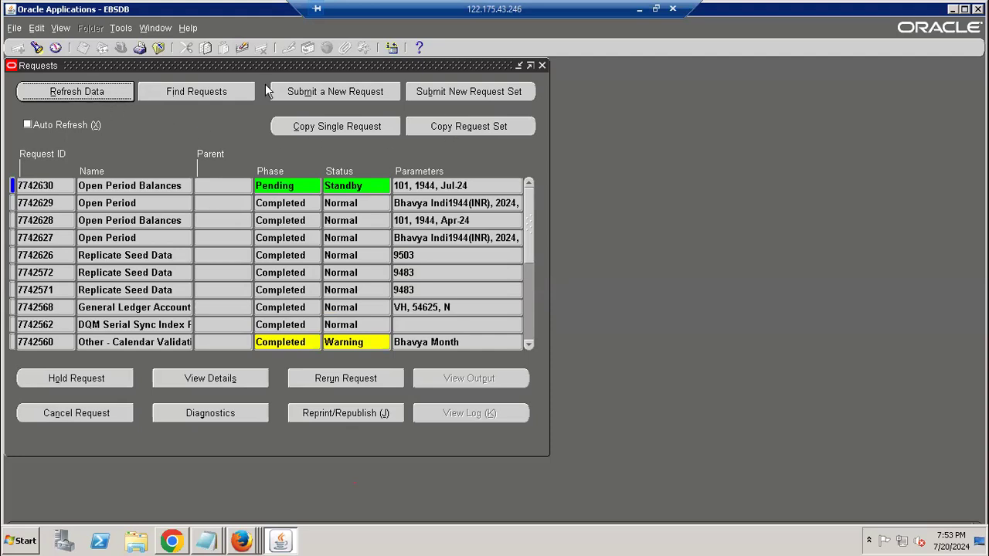
left_click_drag(236, 74, 236, 149)
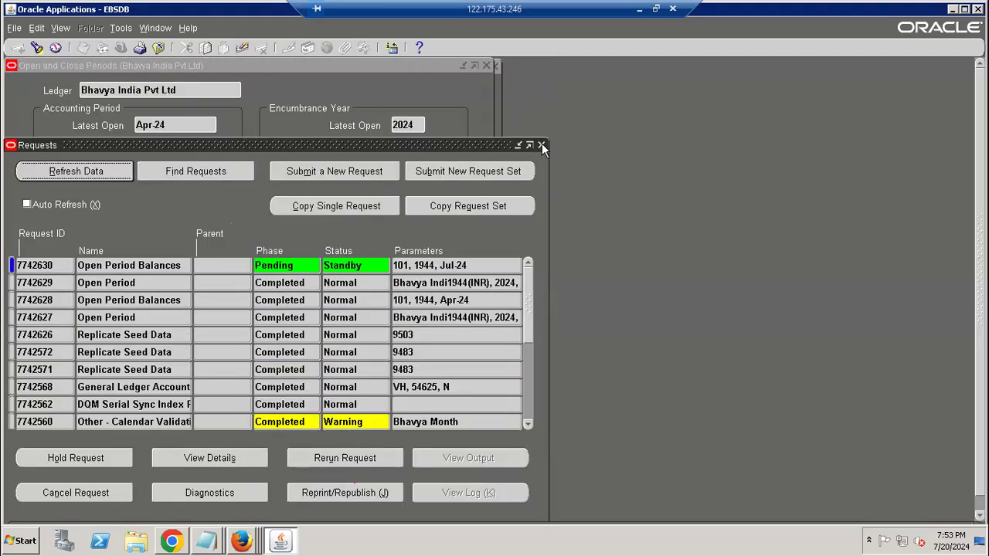
left_click(541, 143)
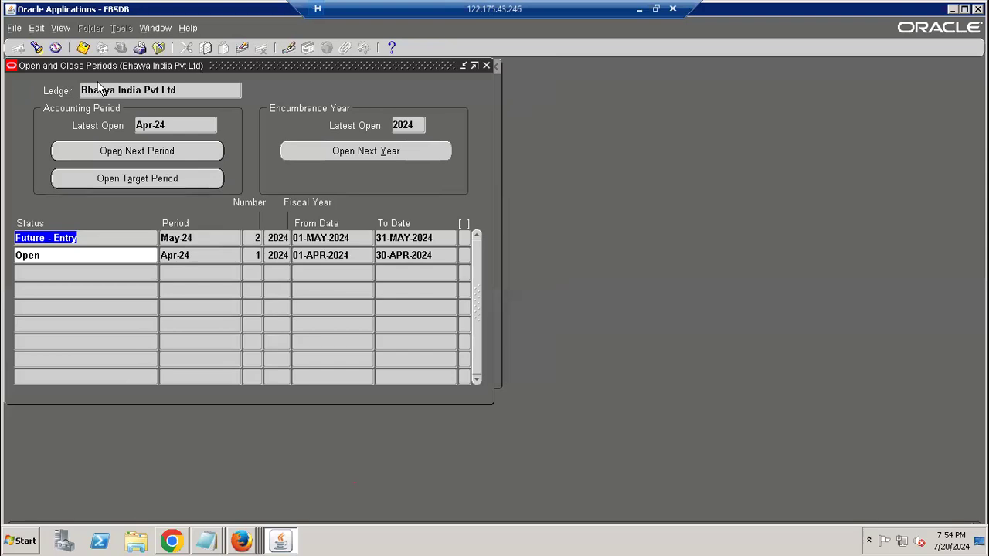
Requery the periods to verify Apr-24 through Jul-24 are Open, then close the periods form
key("alt+w")
left_click(193, 128)
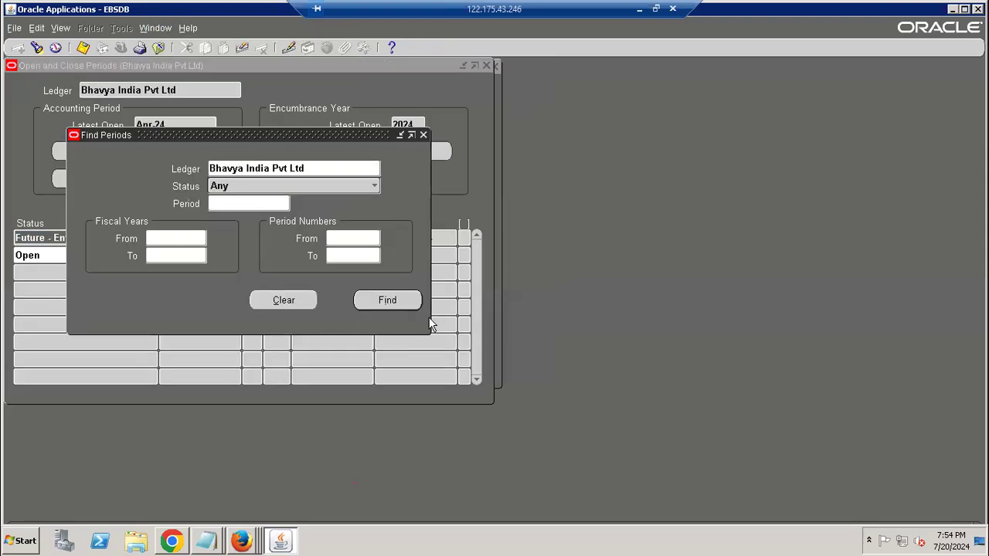
left_click(387, 301)
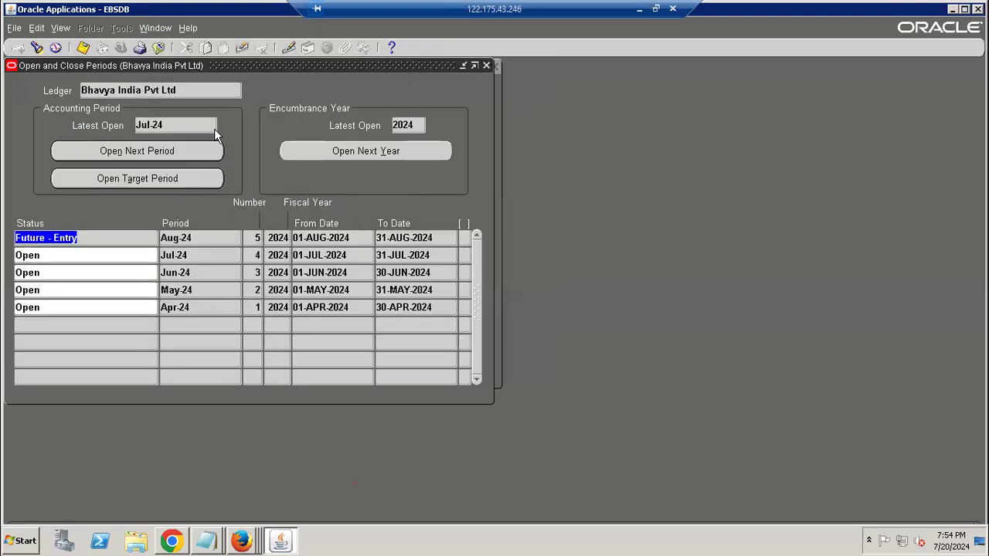
right_click(235, 69)
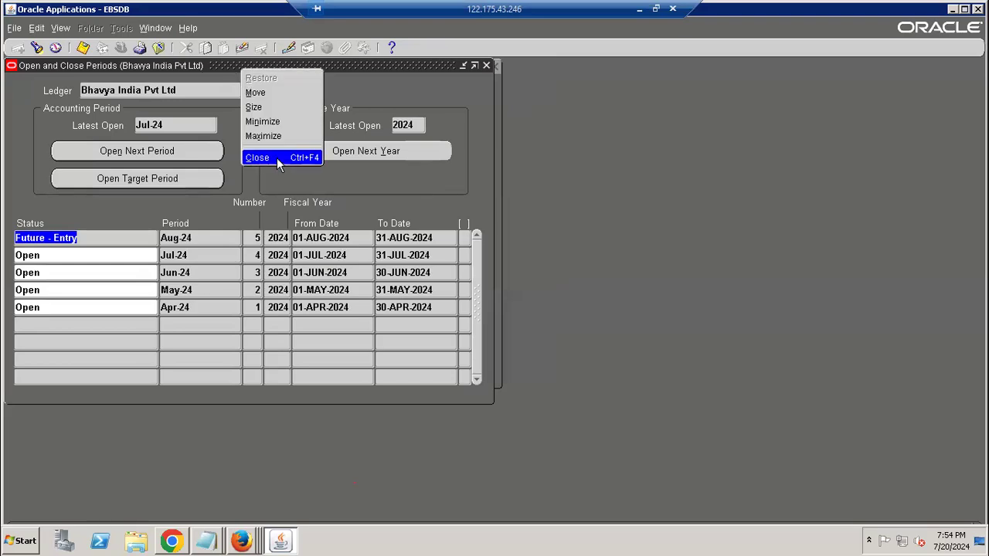
left_click(277, 158)
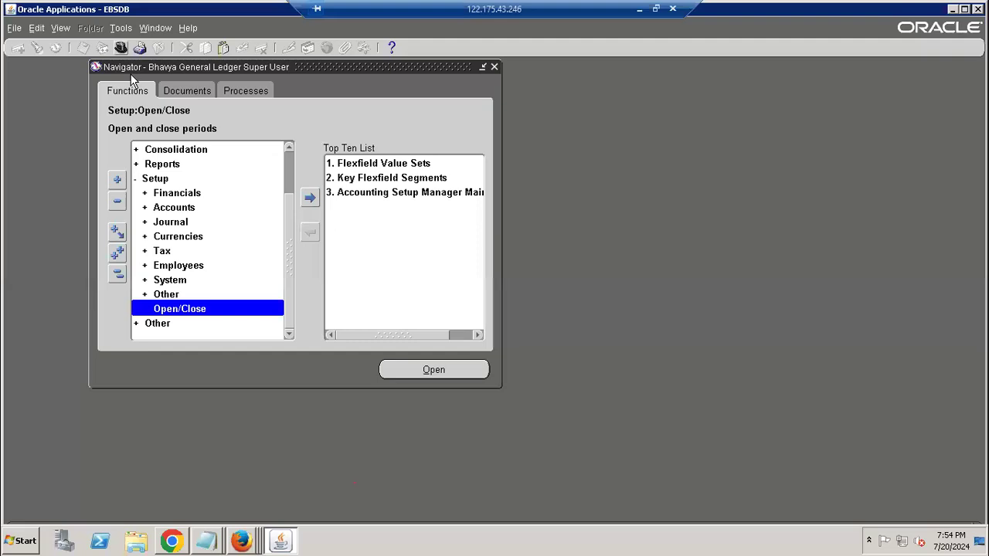
Switch to Bhavya AP Super User -OU2 and expand Accounting to reach Control Payables Periods
left_click(121, 47)
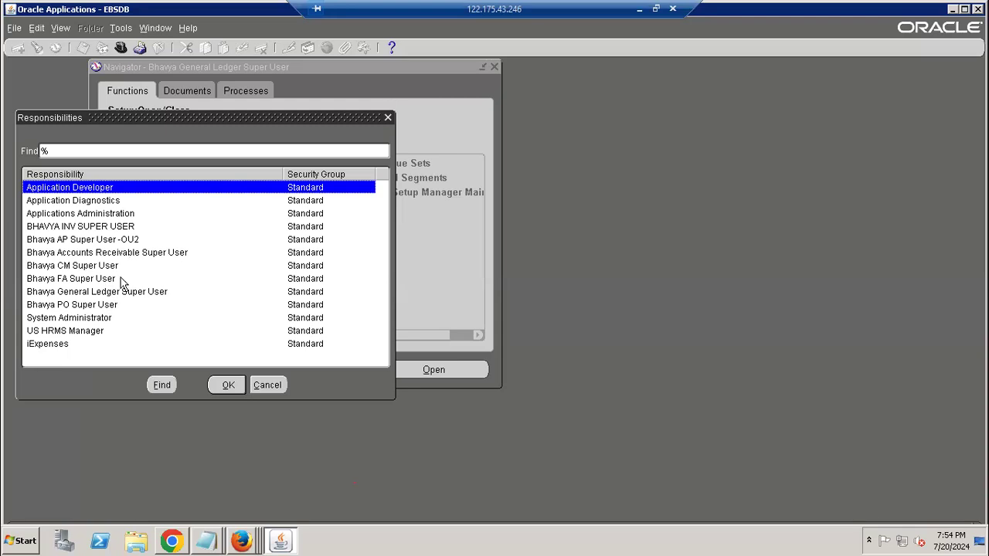
left_click(132, 242)
double_click(131, 243)
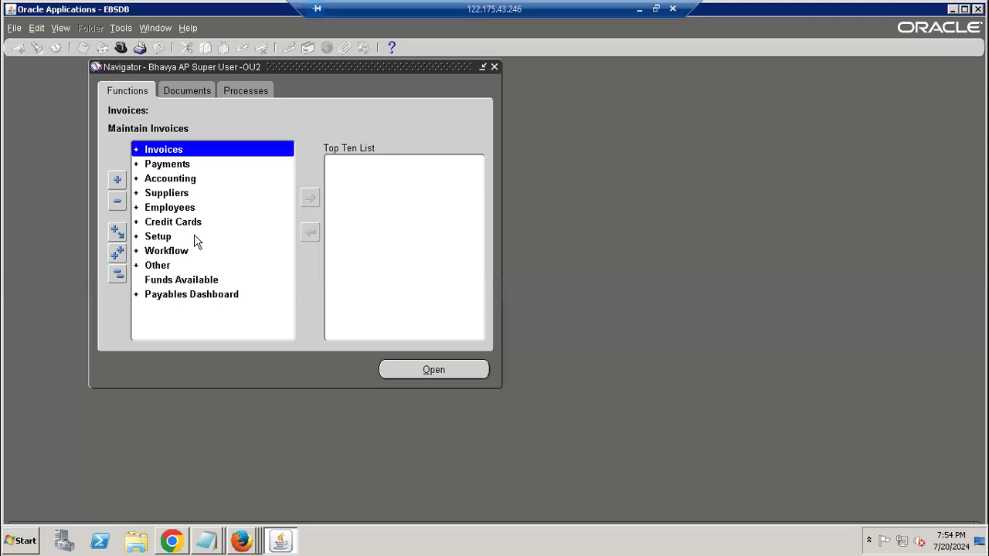
double_click(194, 265)
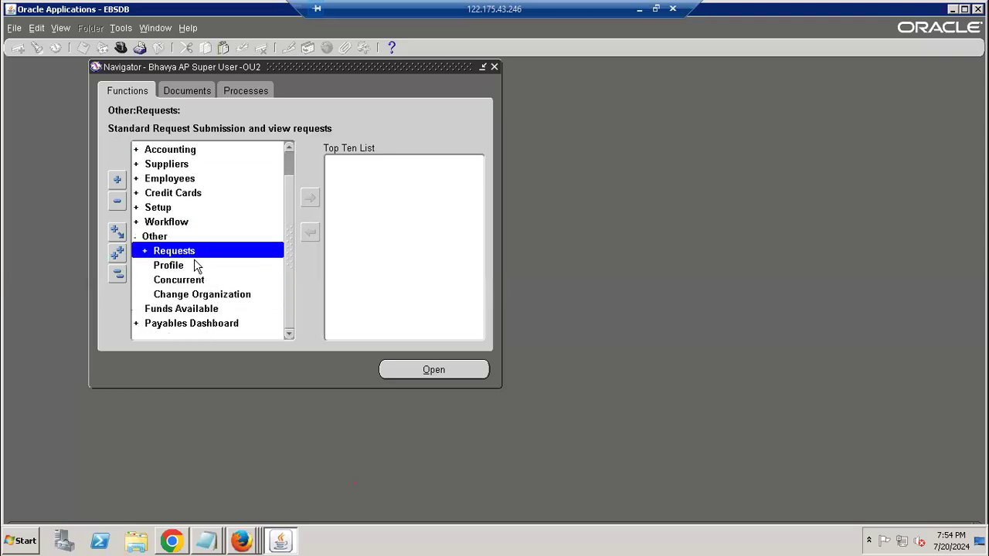
double_click(193, 208)
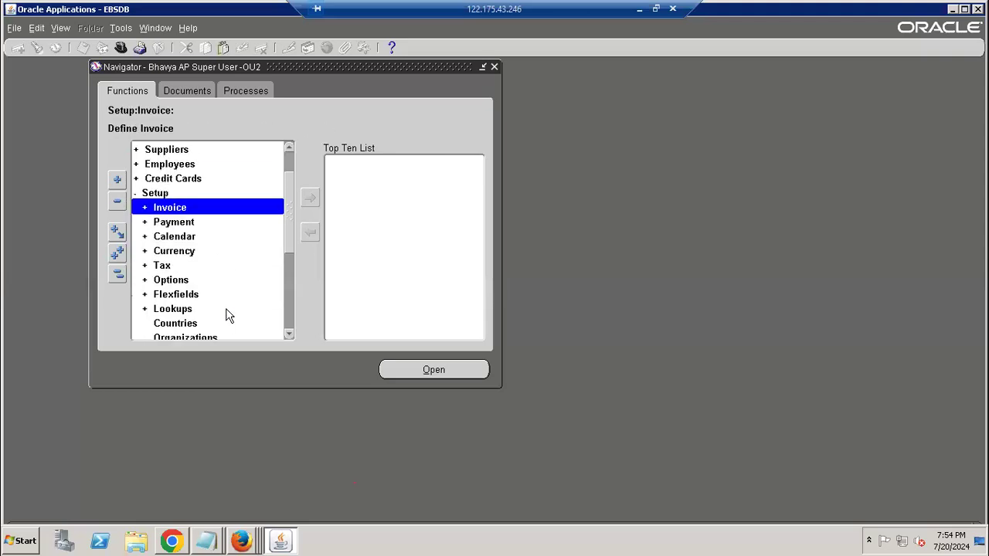
scroll(227, 316, "down", 3)
scroll(227, 315, "up", 2)
left_click(117, 272)
double_click(204, 178)
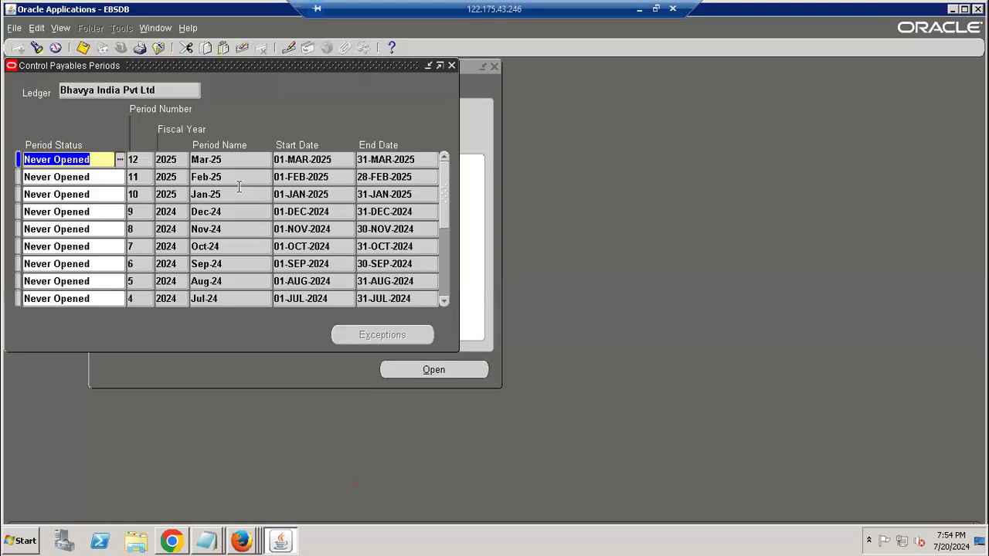
Set the Payables period status to Open for Apr-24, May-24, Jun-24 and Jul-24
scroll(134, 255, "down", 3)
left_click(133, 262)
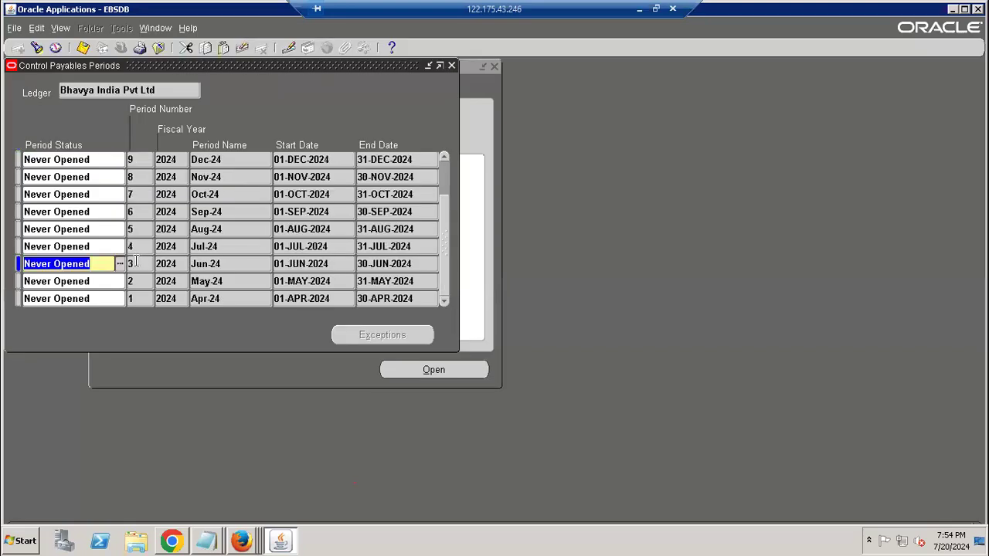
left_click(101, 298)
type("Open")
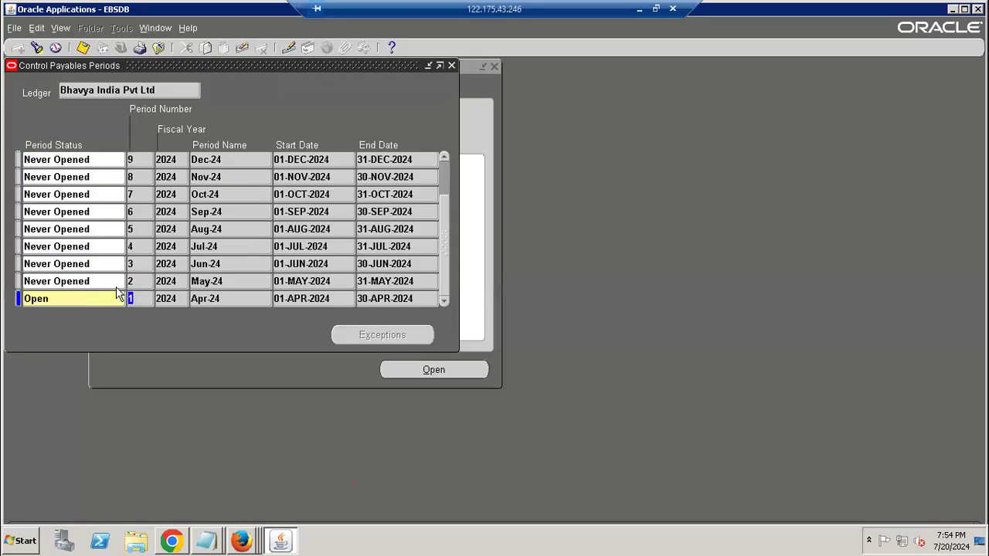
left_click(108, 280)
type("Open")
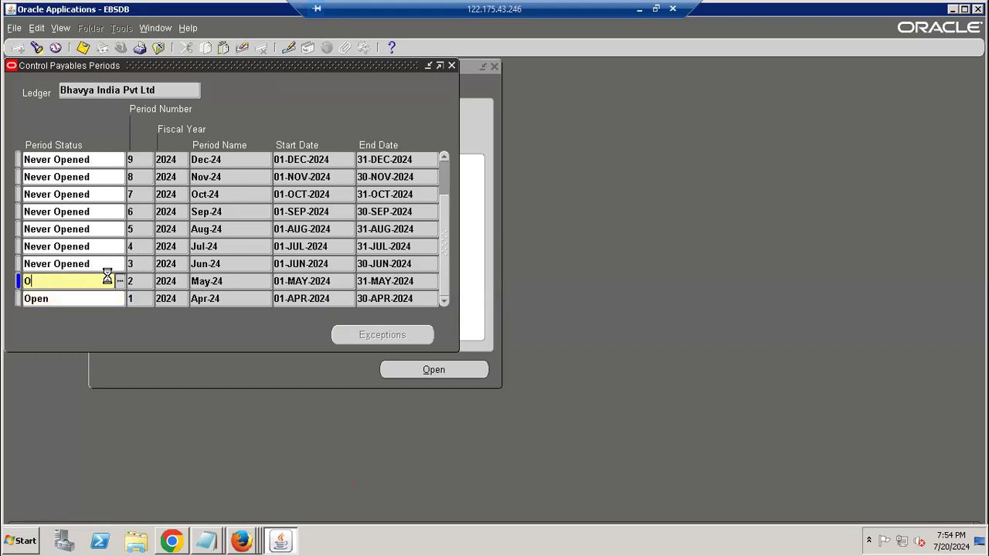
left_click(111, 264)
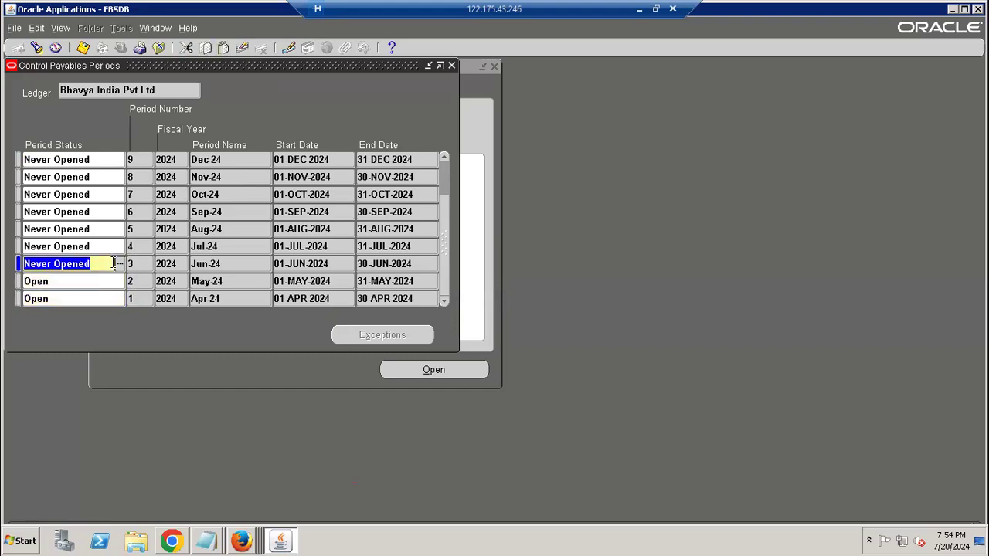
type("Open")
key("Tab")
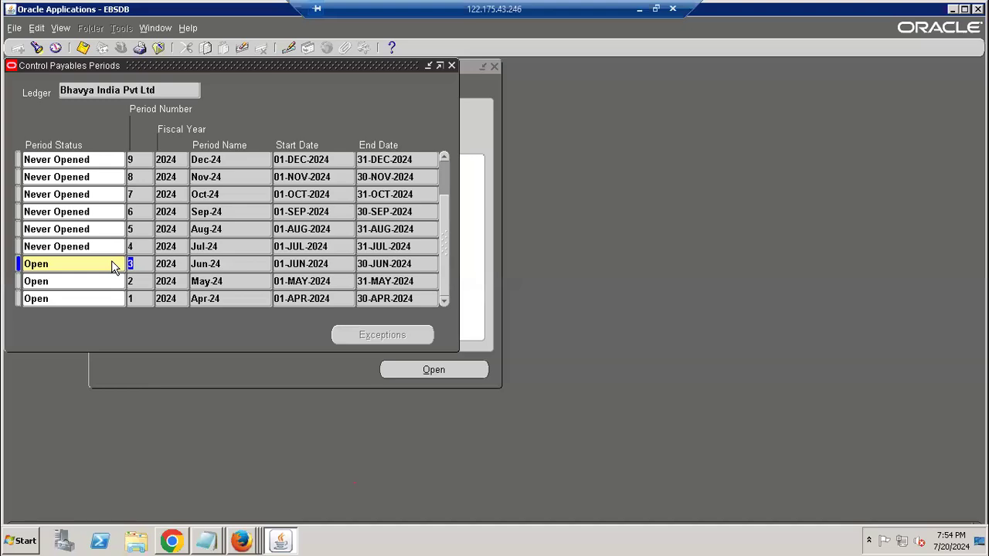
left_click(111, 245)
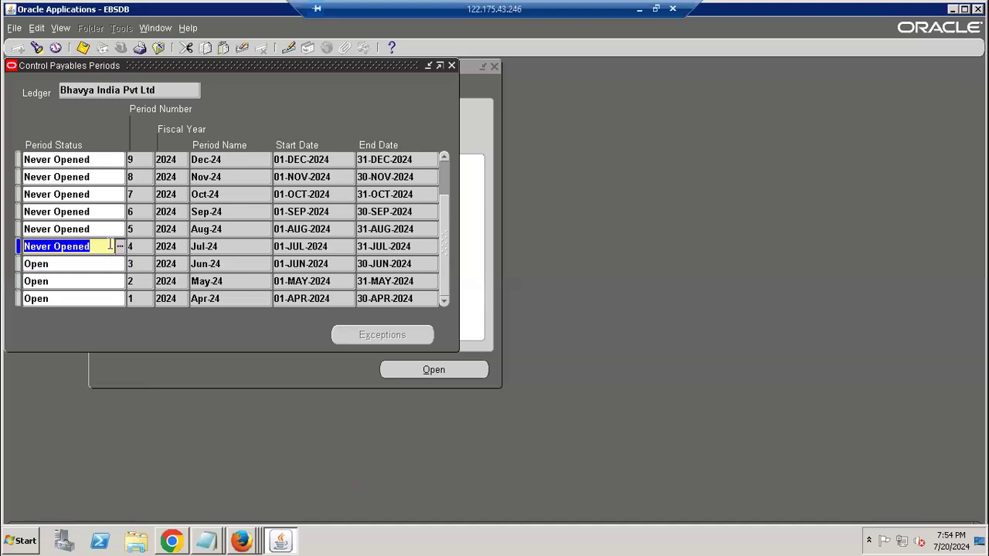
type("Open")
key("Tab")
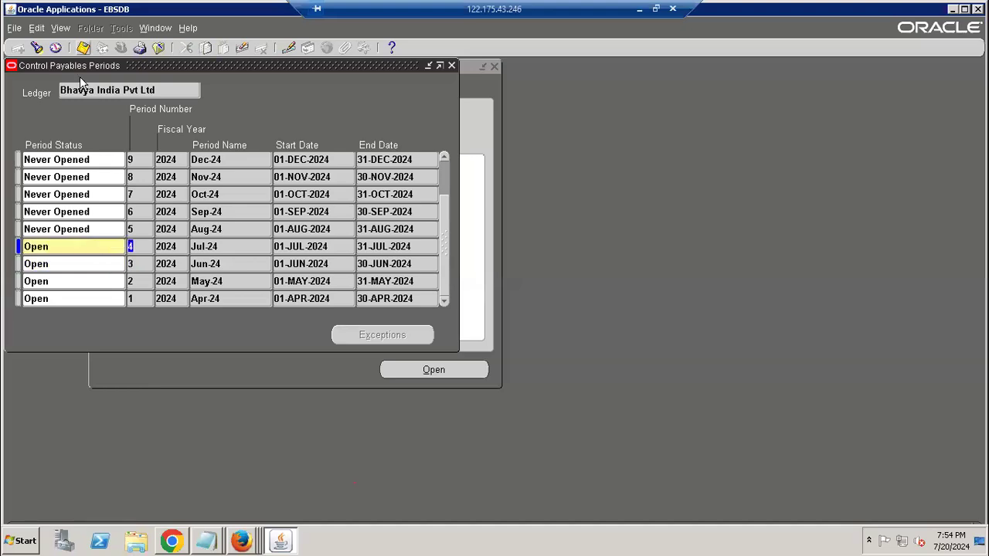
left_click_drag(249, 73, 251, 152)
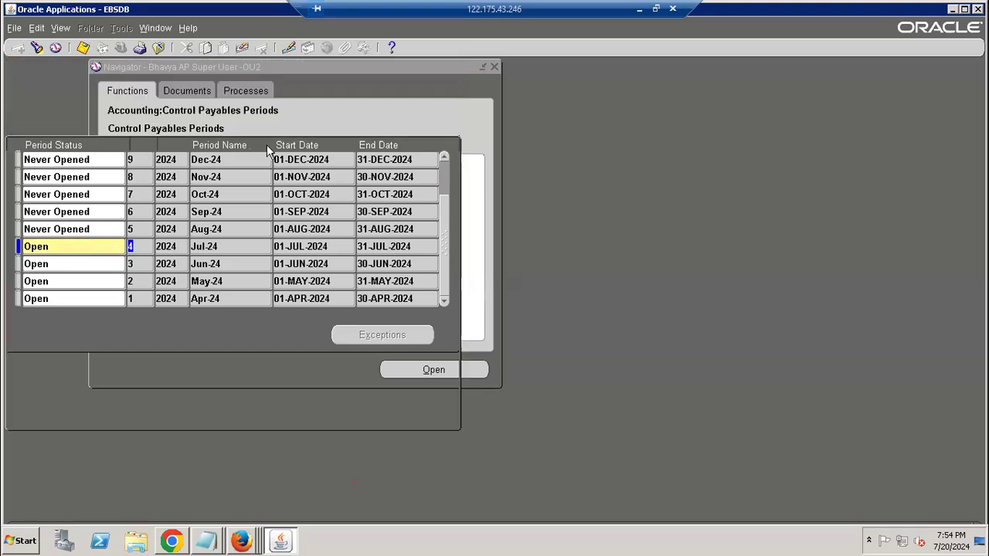
Close the Payables periods form and switch to the Bhavya Accounts Receivable Super User responsibility
left_click(453, 145)
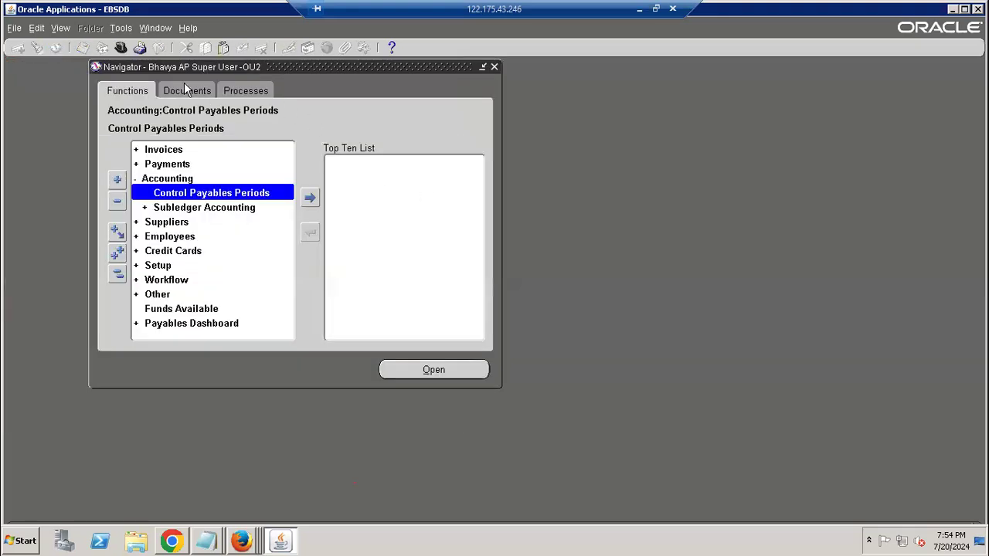
left_click(120, 47)
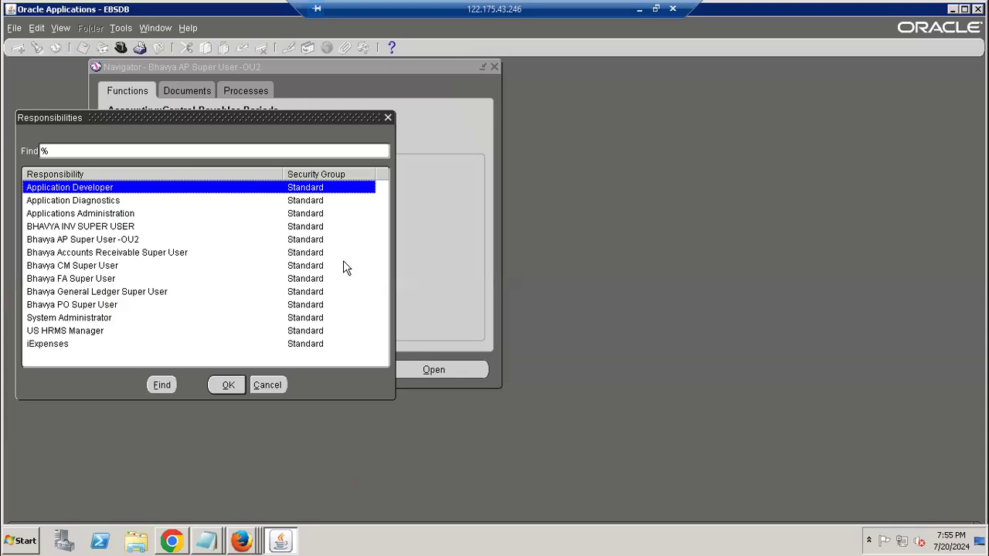
double_click(158, 255)
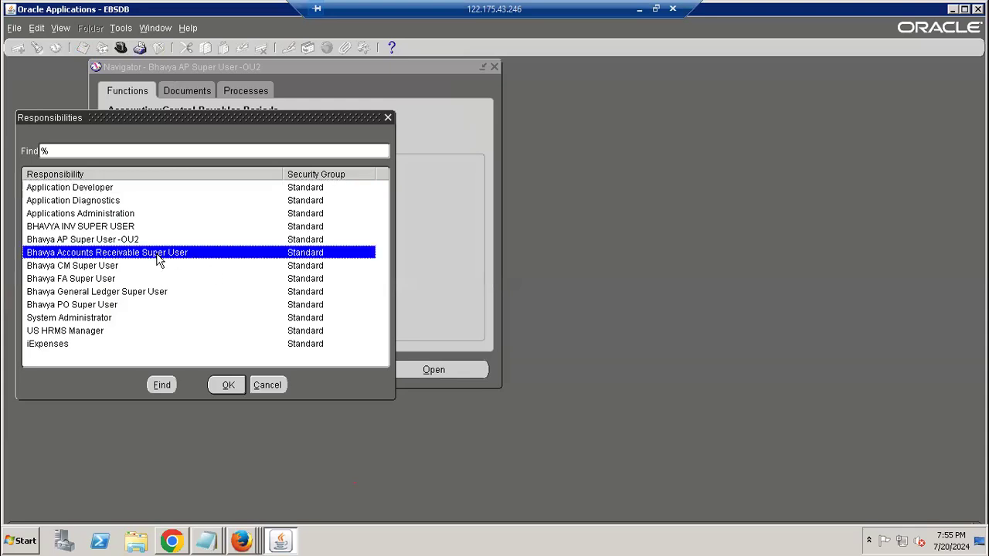
Launch Control > Accounting > Open/Close Periods in the Receivables Navigator
scroll(221, 240, "down", 1)
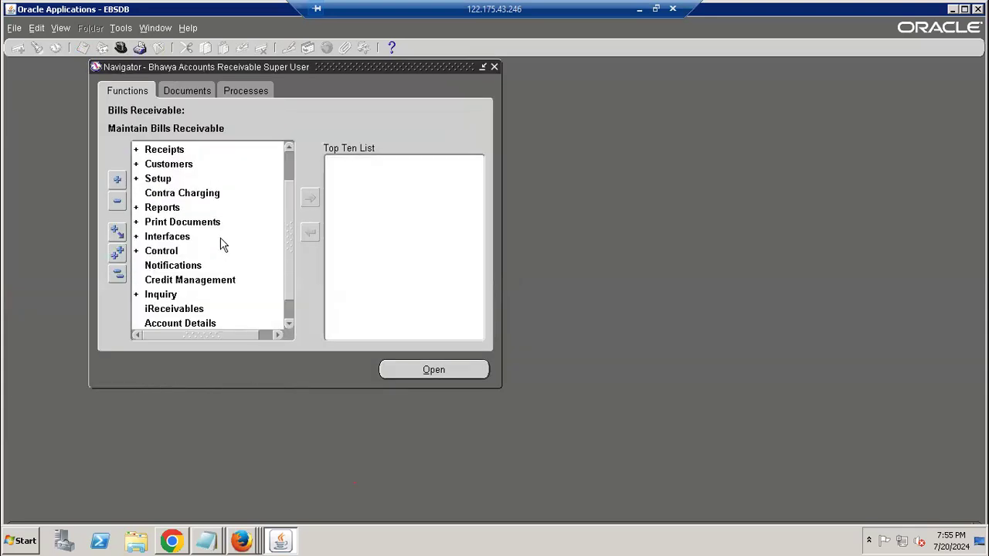
double_click(206, 252)
scroll(214, 271, "down", 2)
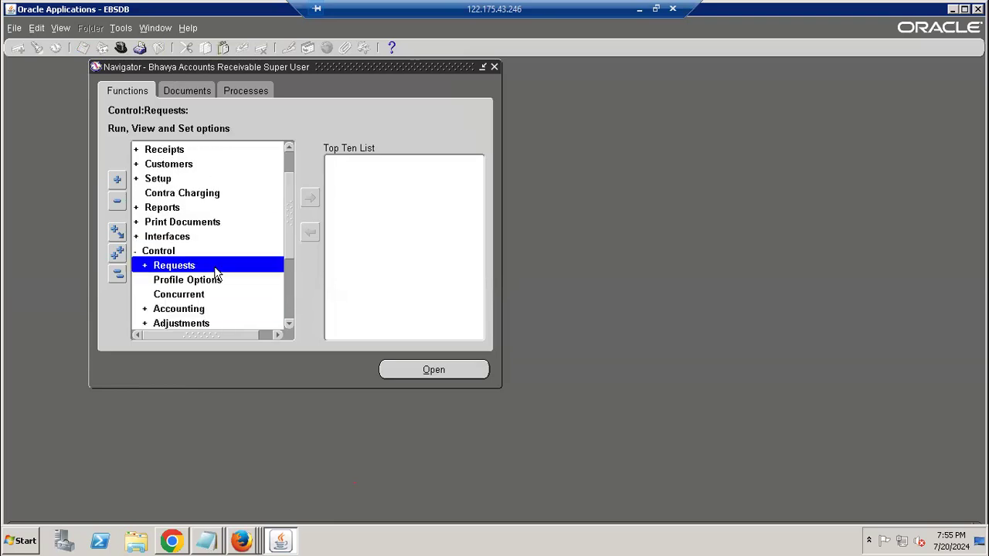
double_click(209, 267)
scroll(214, 280, "down", 2)
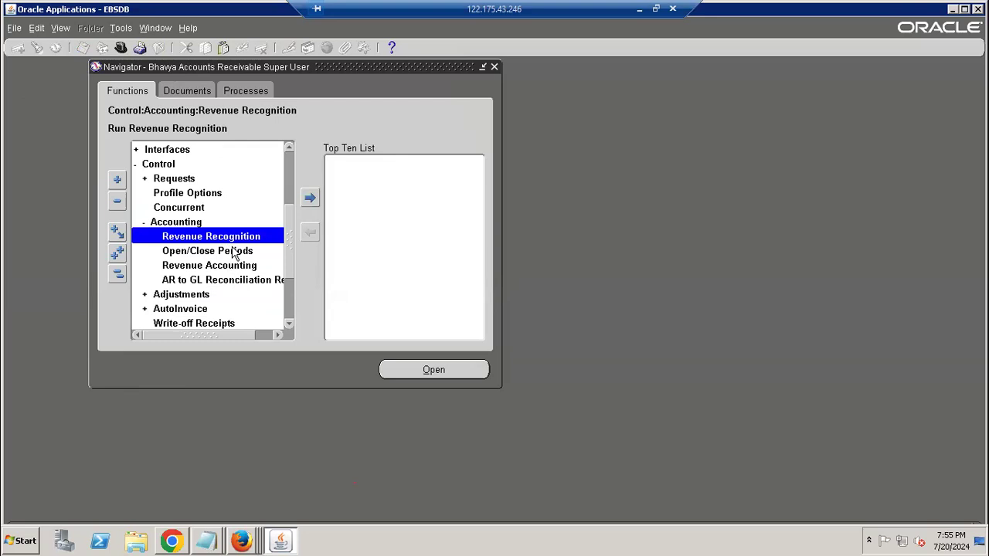
double_click(231, 252)
Set the Apr-24 and May-24 Receivables period statuses to Open
scroll(51, 261, "down", 4)
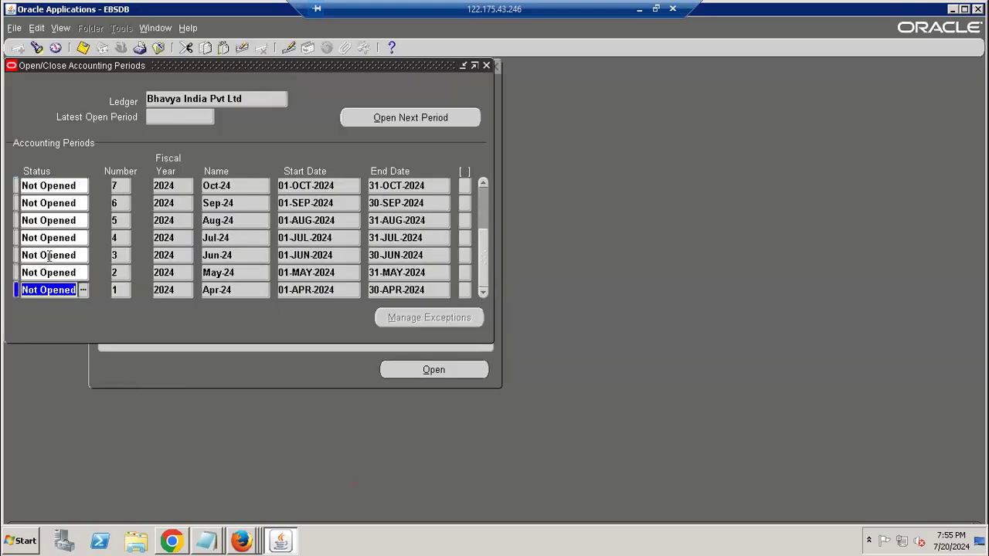
type("O")
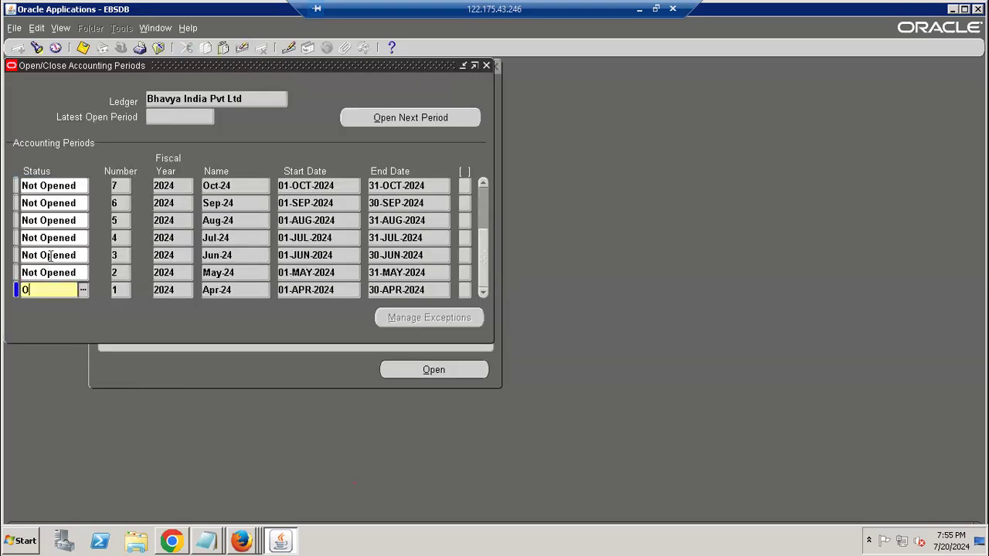
key("Down")
key("Return")
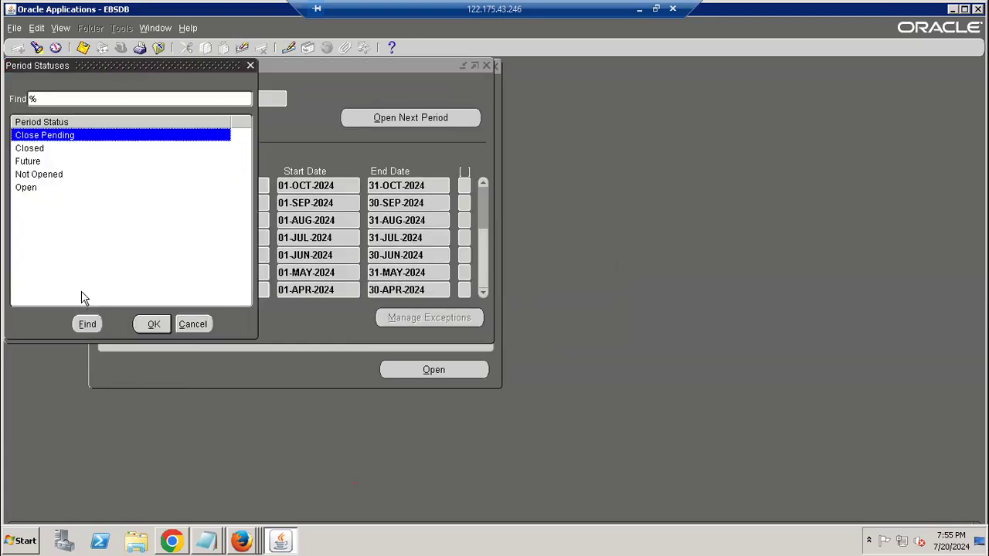
double_click(55, 188)
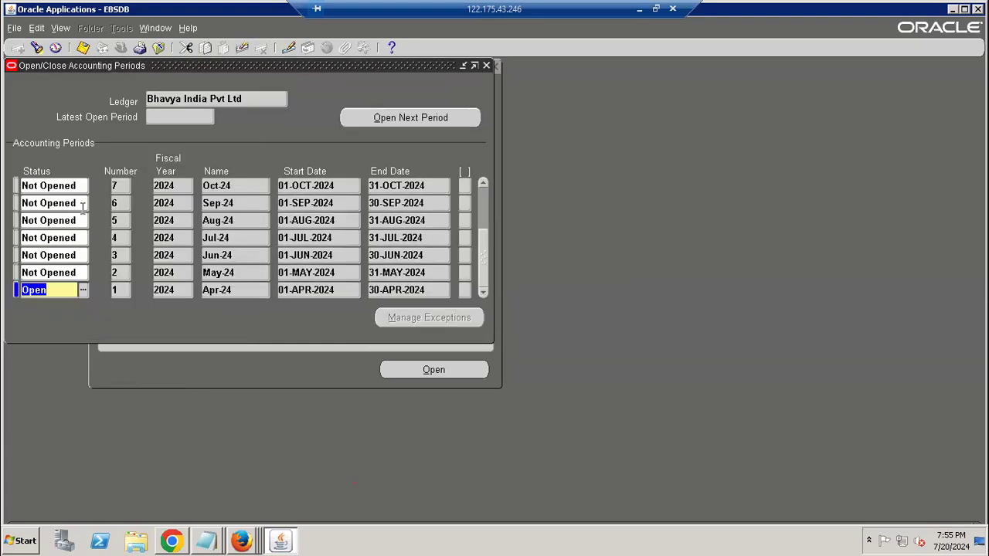
left_click(68, 273)
type("O")
key("Down")
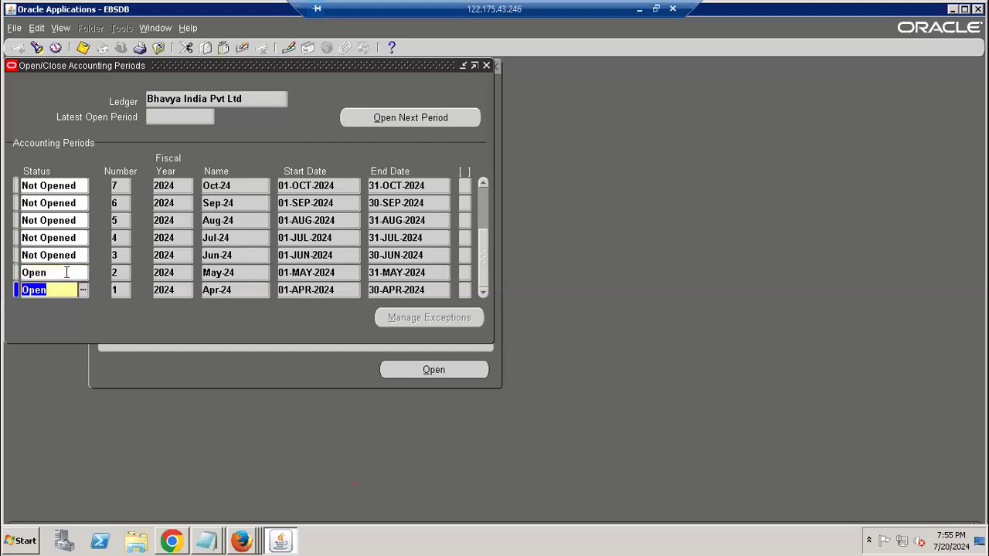
Set Jun-24 and Jul-24 to Open, then close the Open/Close Accounting Periods form
left_click(70, 255)
type("C")
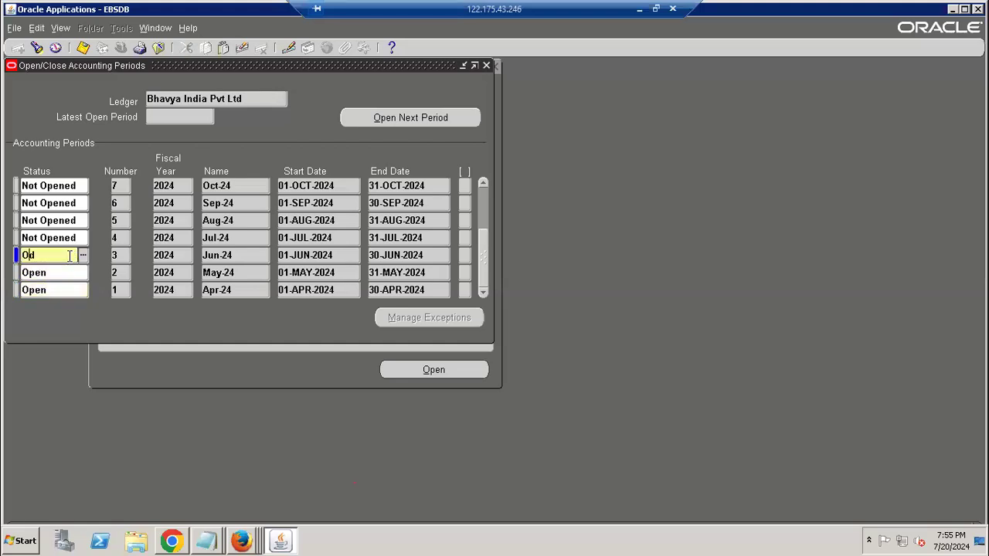
left_click(82, 255)
double_click(42, 188)
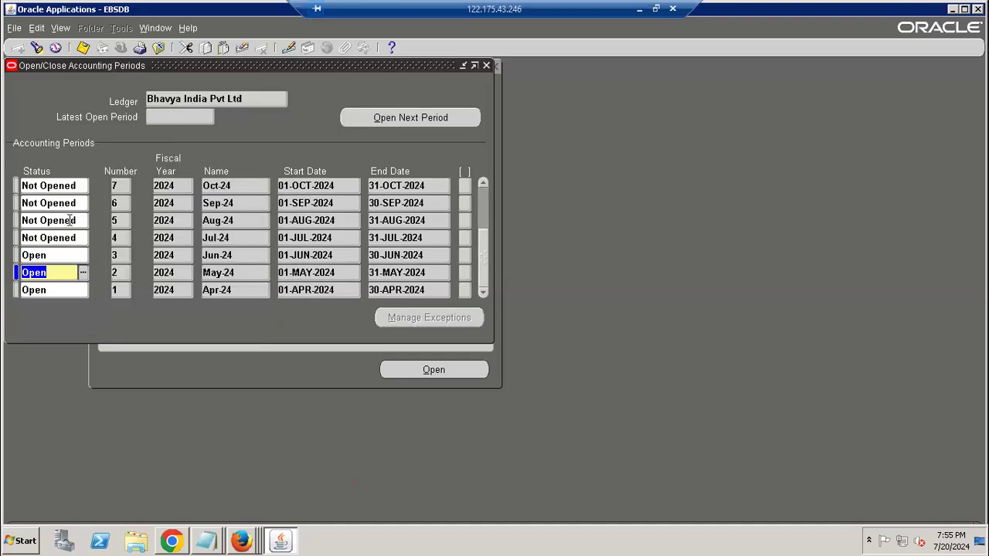
left_click(74, 237)
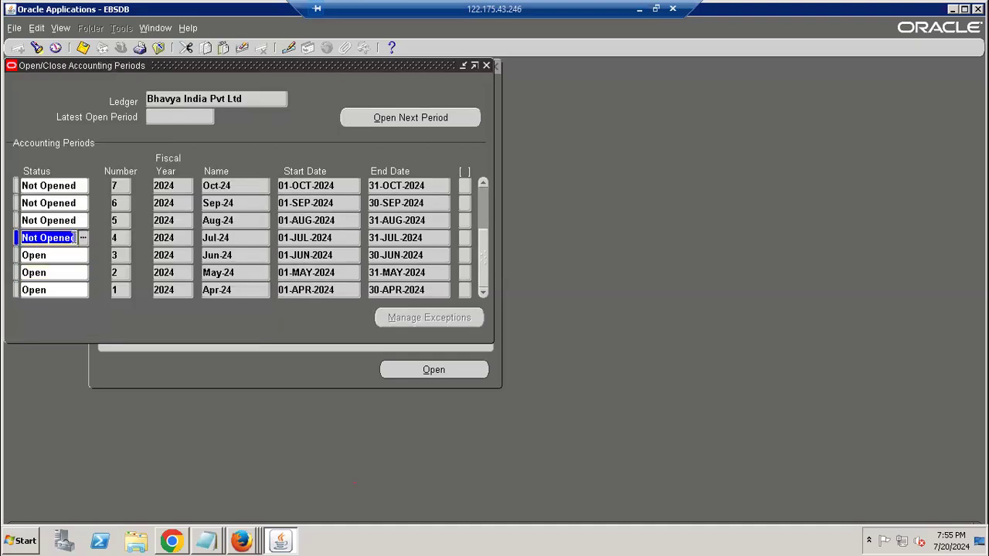
type("O")
key("Down")
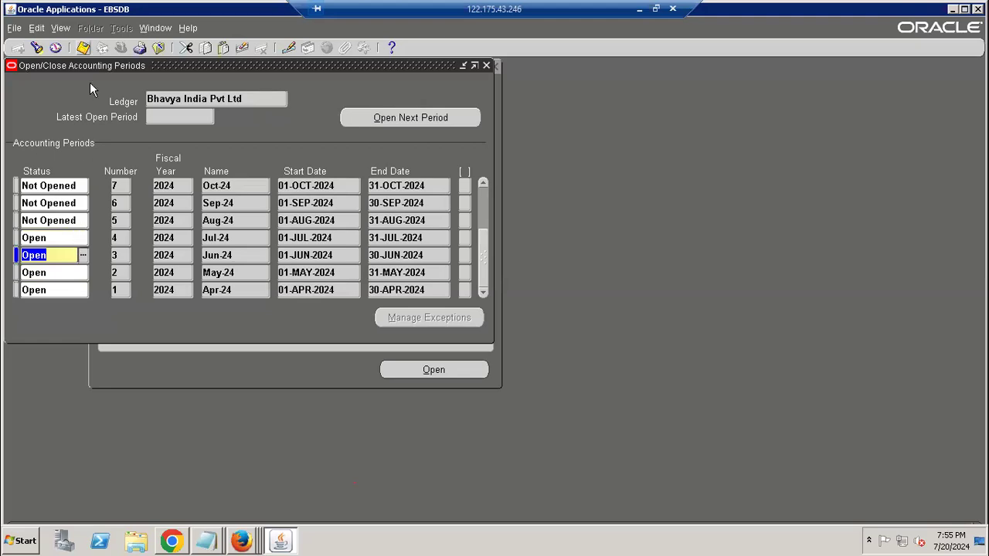
left_click_drag(492, 67, 501, 197)
left_click(496, 194)
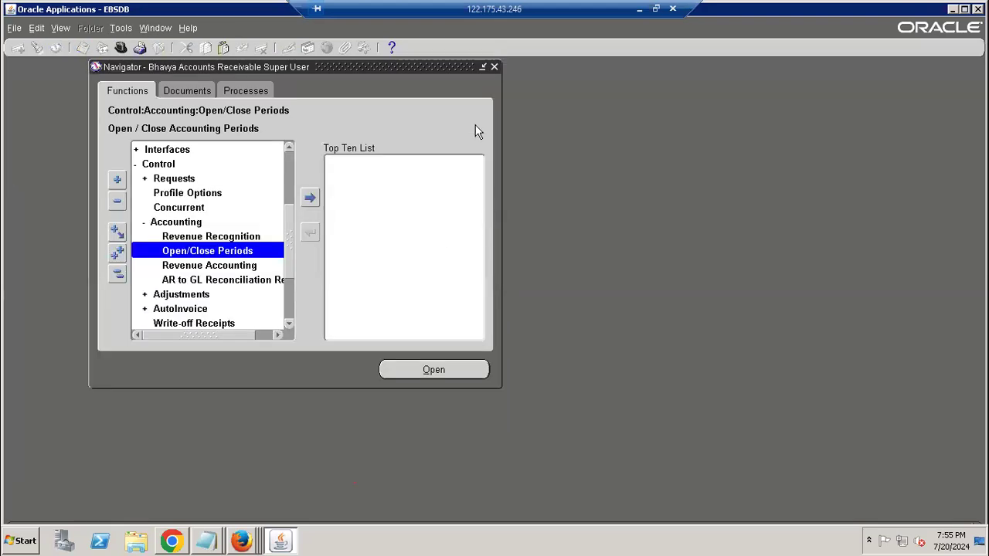